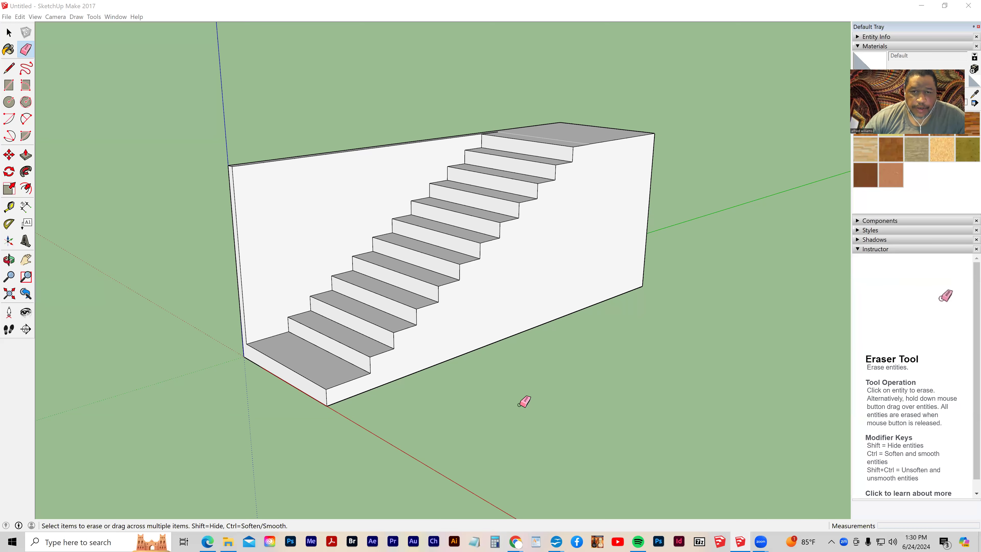
Look over the old staircase block, then start a new model without saving it
key(o)
drag(449, 403, 477, 406)
key(e)
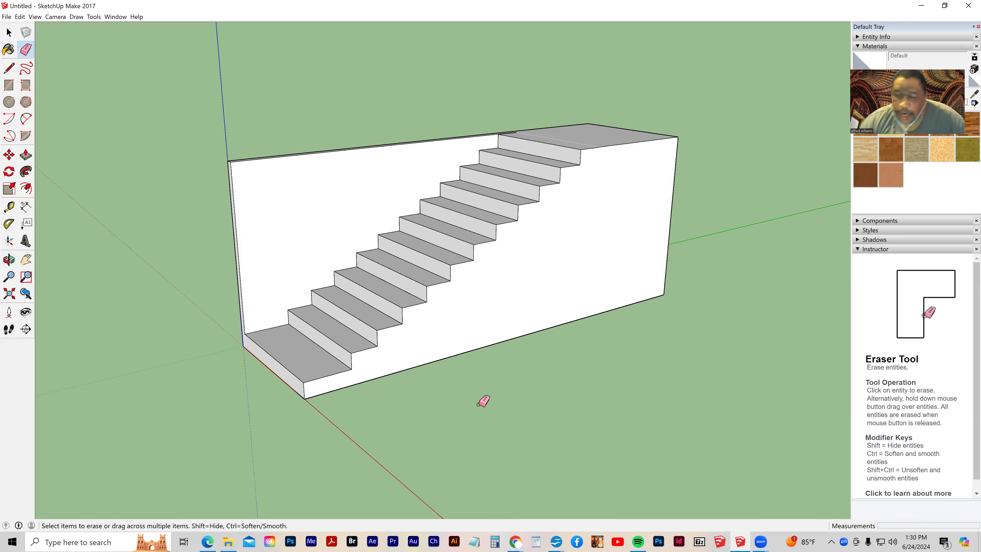
key(o)
drag(518, 409, 489, 410)
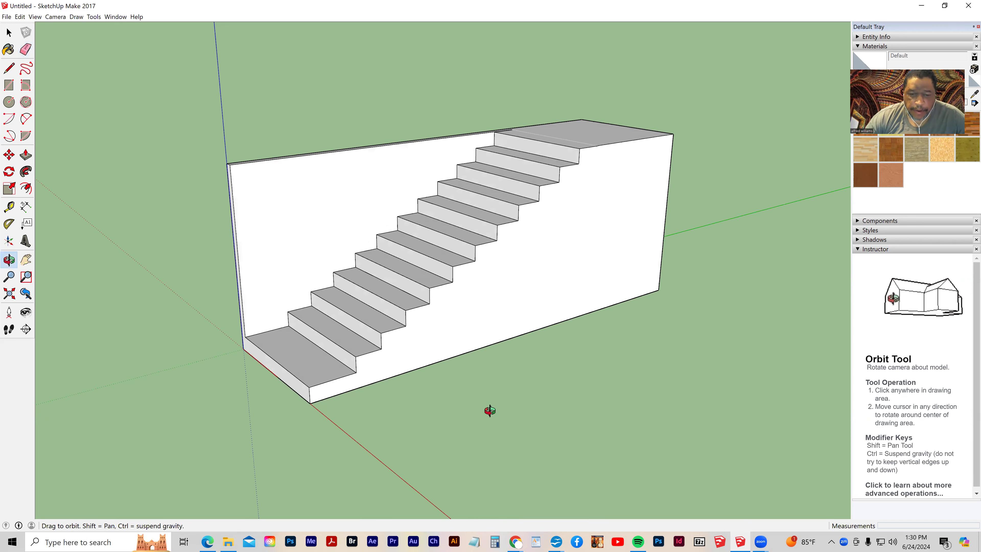
key(e)
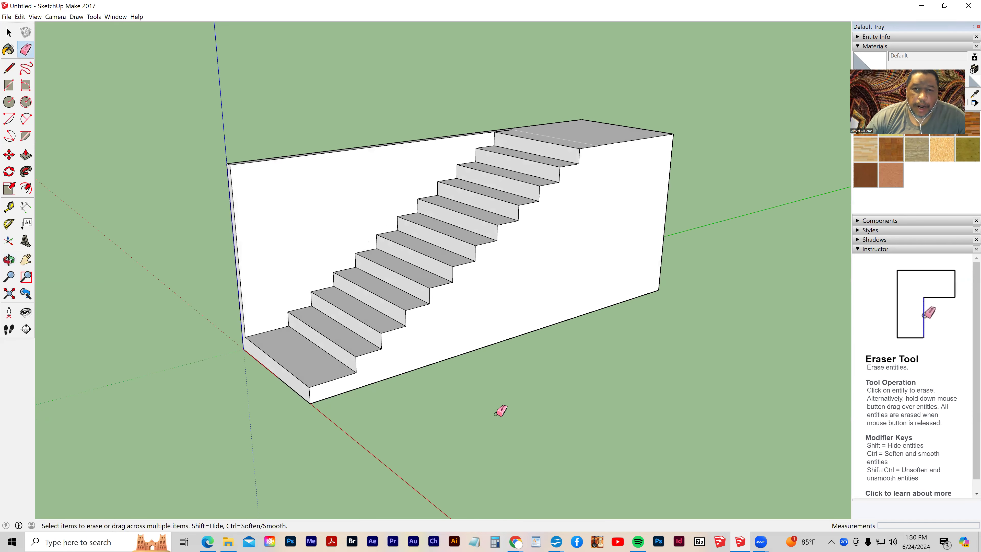
click(9, 32)
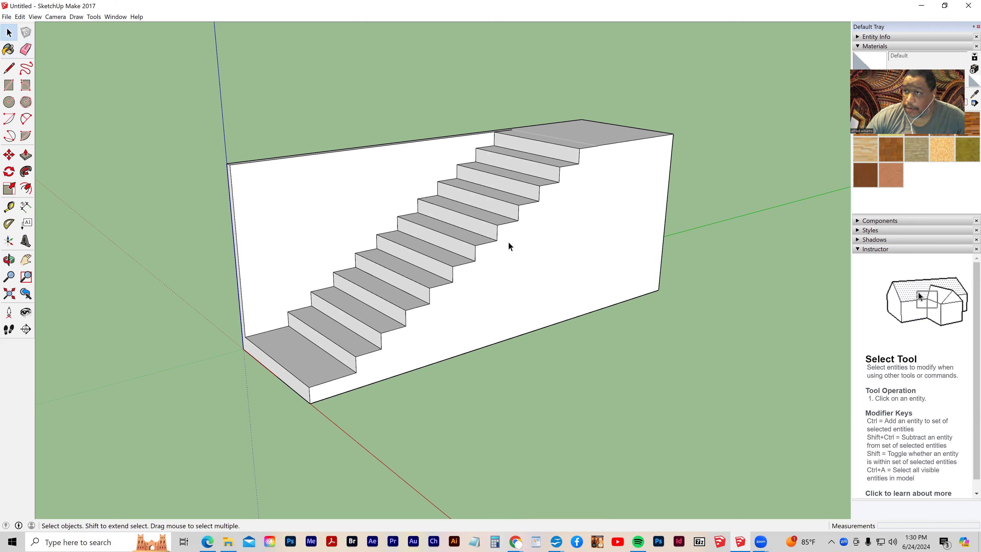
click(7, 16)
click(22, 30)
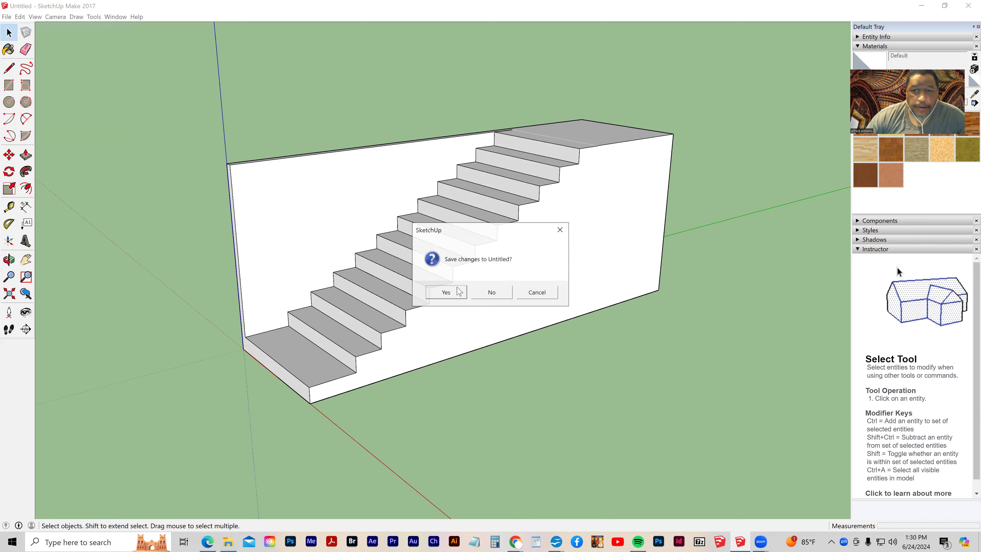
click(491, 292)
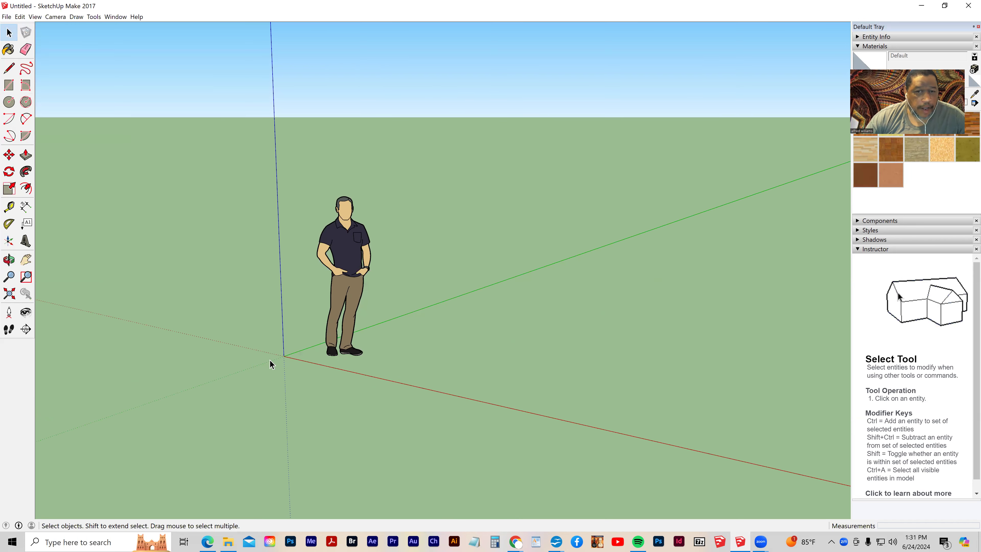
Draw a 20' by 6' rectangle starting at the origin
click(9, 85)
click(284, 356)
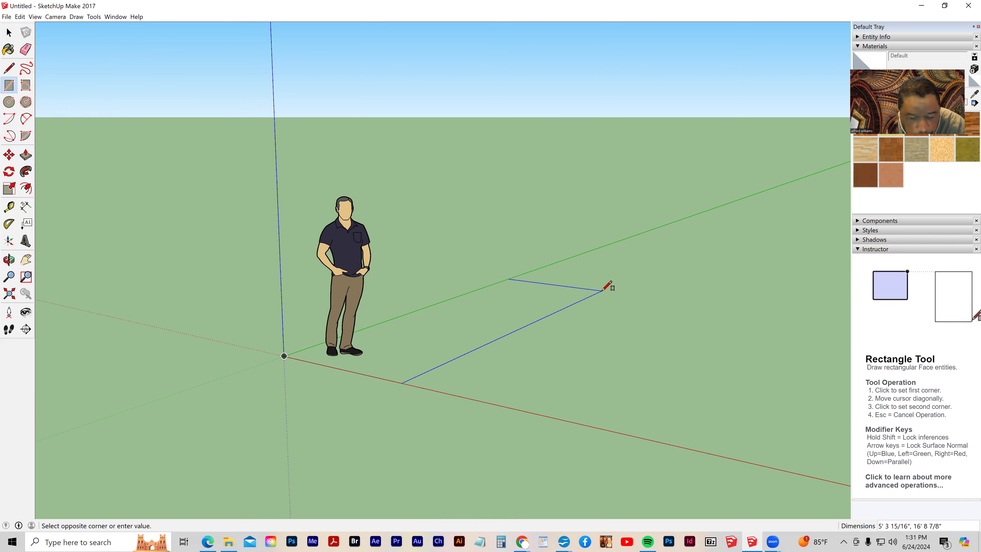
text(2)
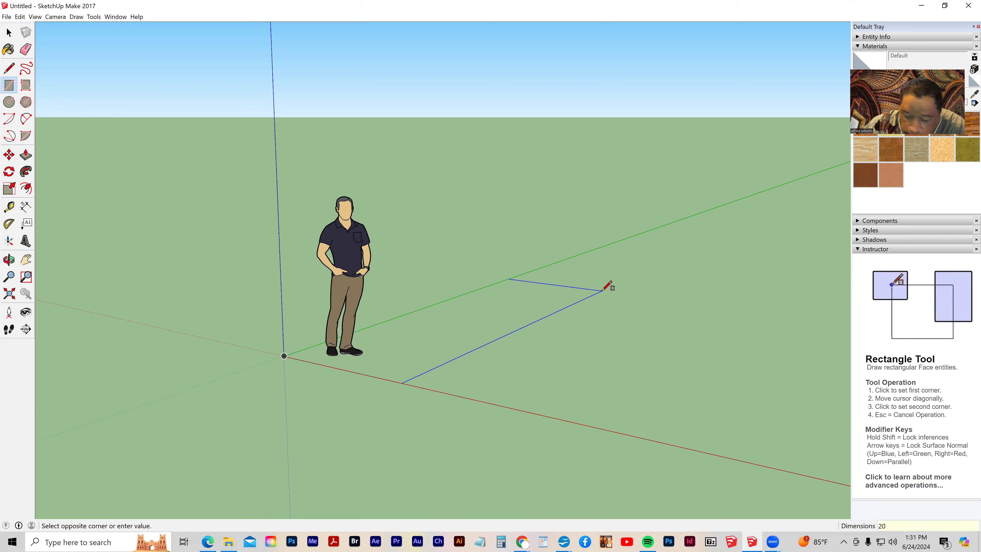
text(0)
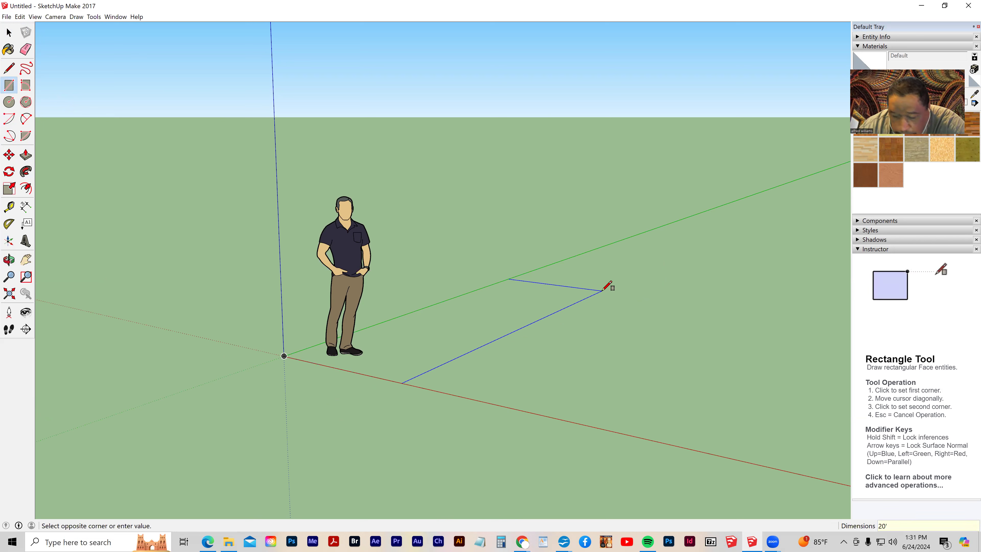
text(',6)
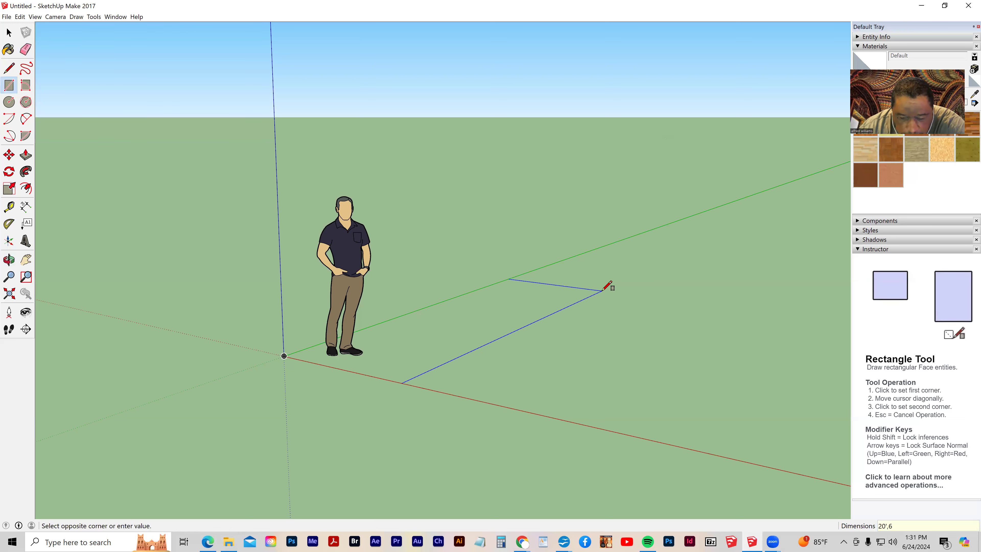
text(')
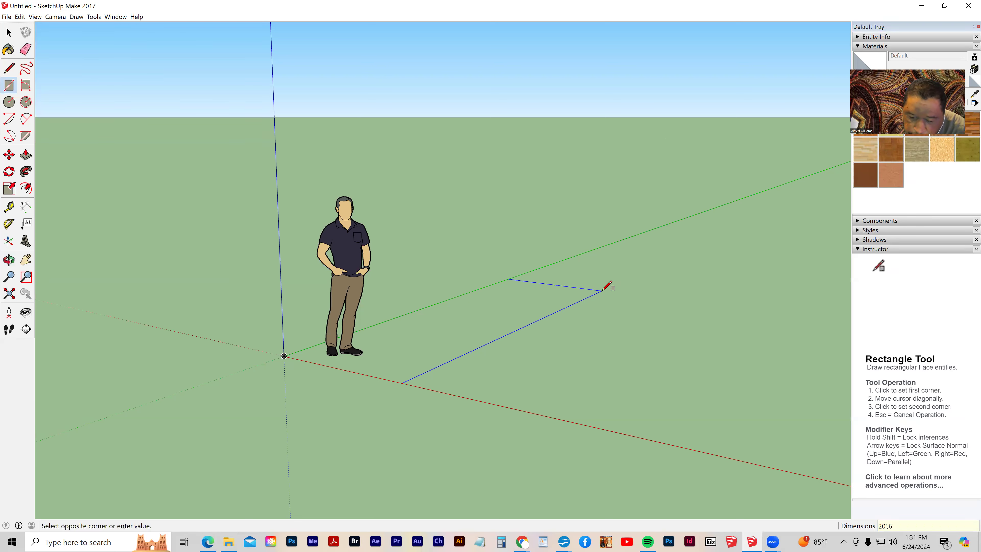
key(Return)
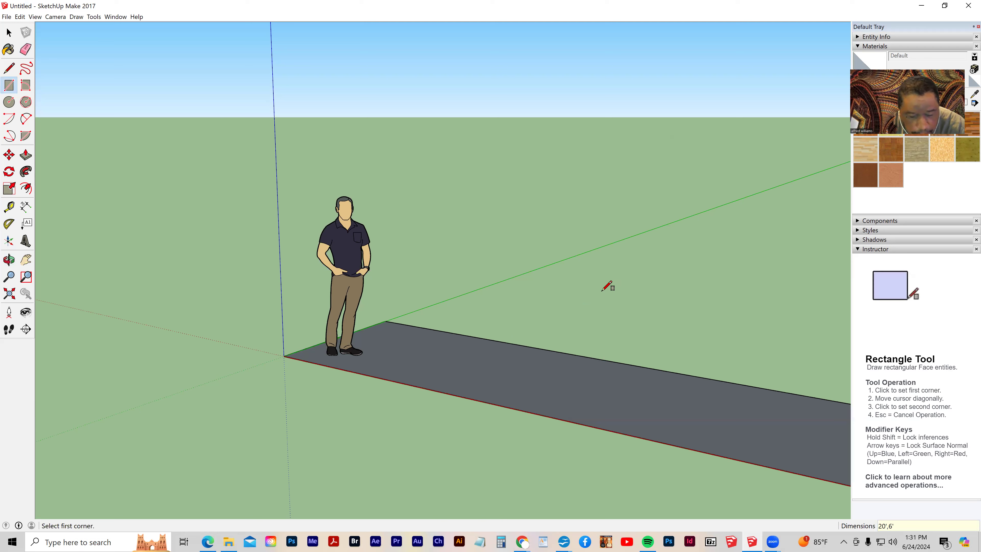
Undo the 20' by 6' rectangle and redraw it as 6' by 20' from the origin
key(ctrl+z)
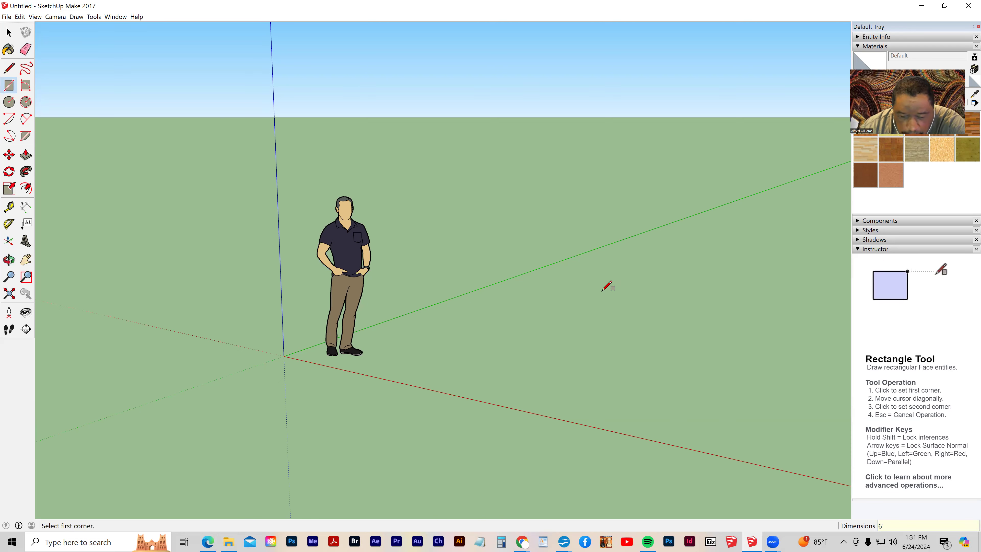
click(284, 355)
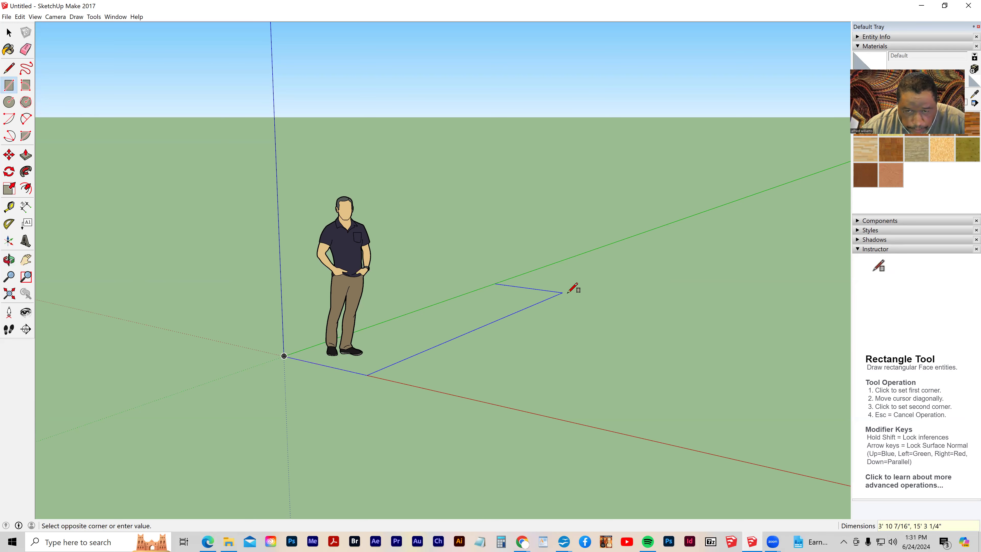
text(6)
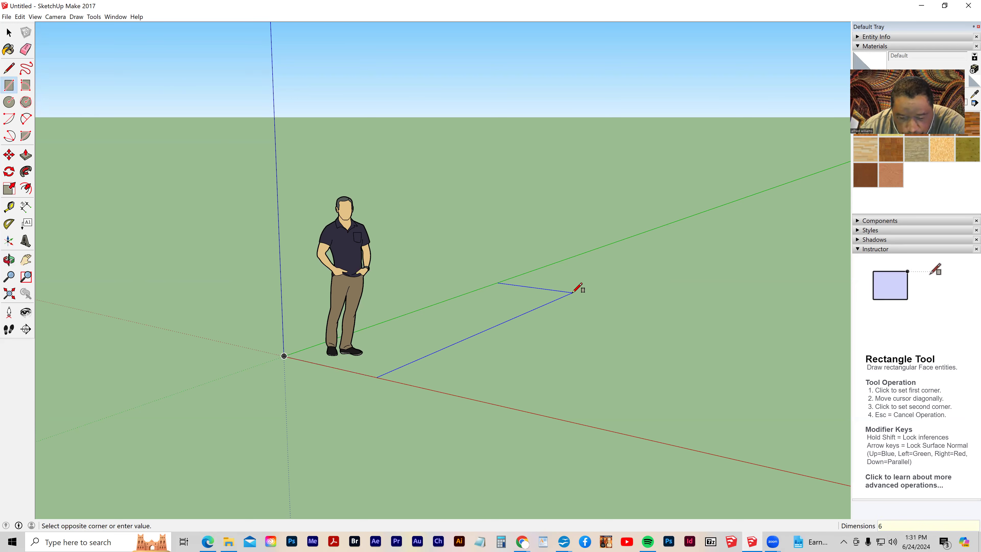
text(',)
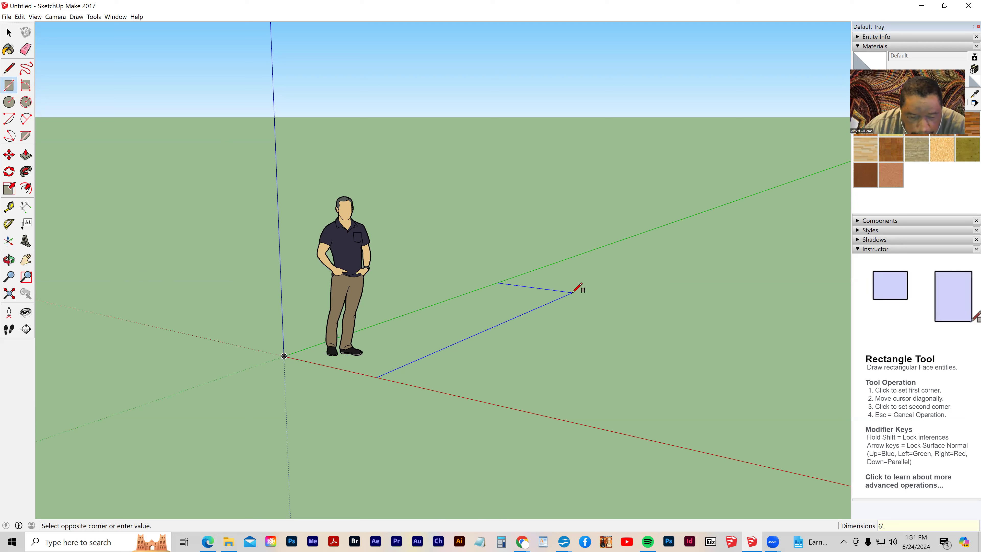
text(20)
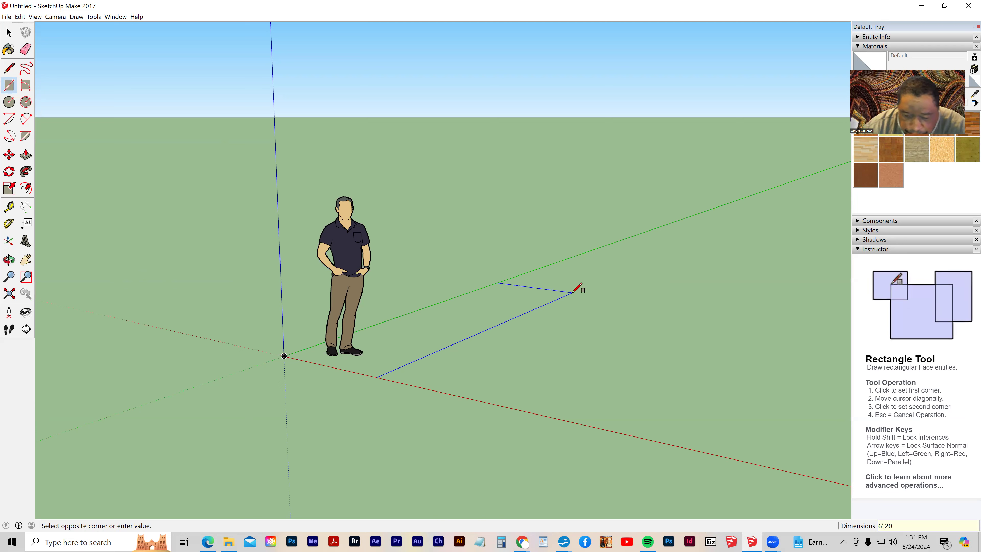
key(Return)
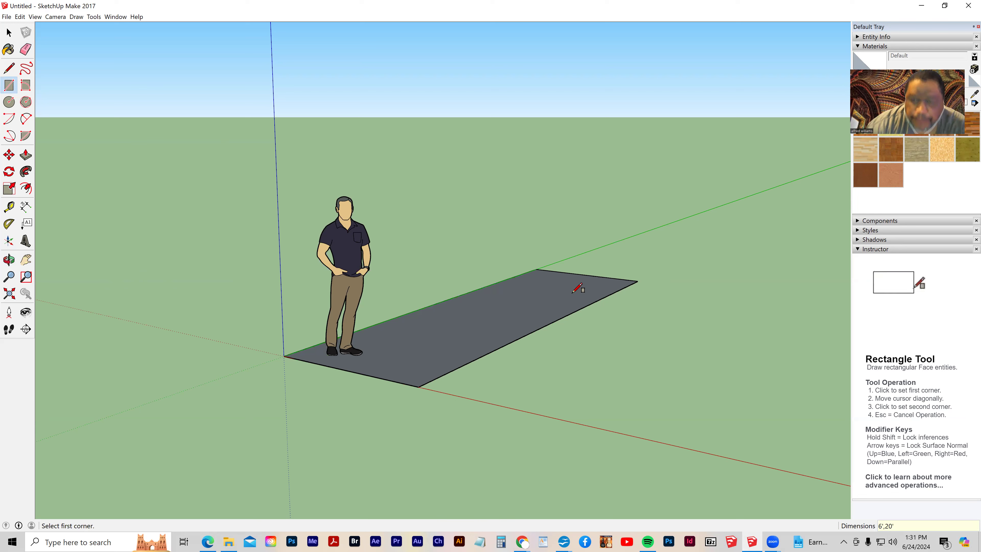
Delete the person scale figure from the model
key(o)
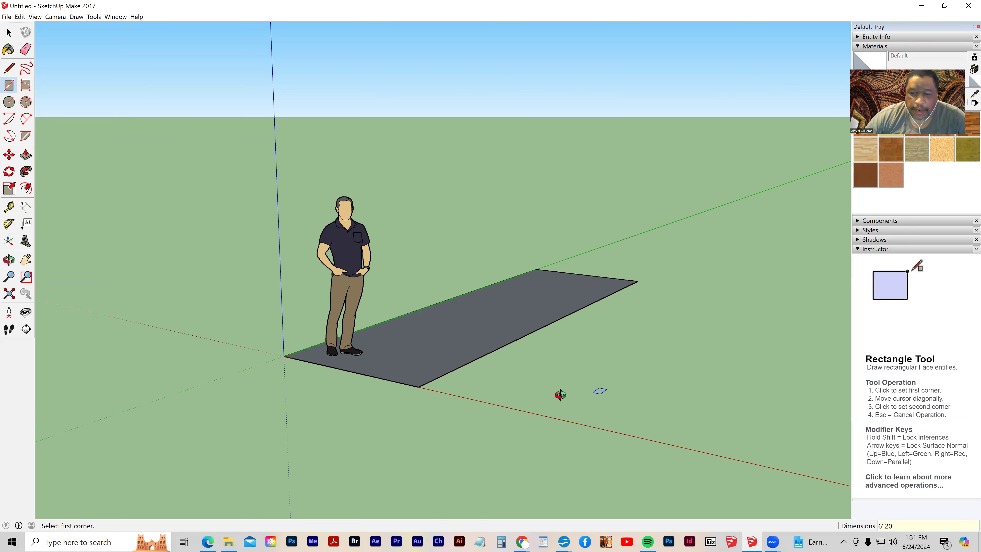
drag(558, 392, 568, 429)
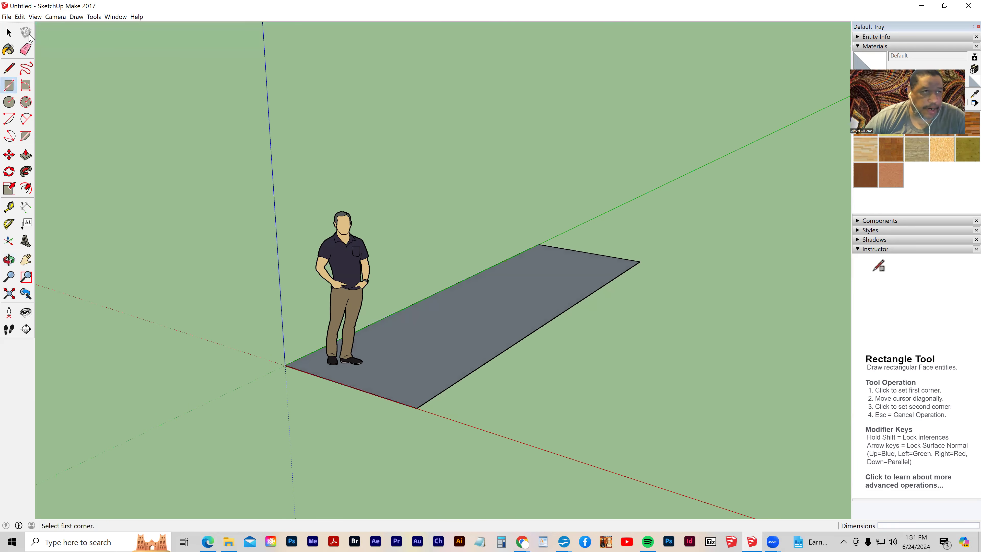
click(9, 33)
click(332, 270)
key(Delete)
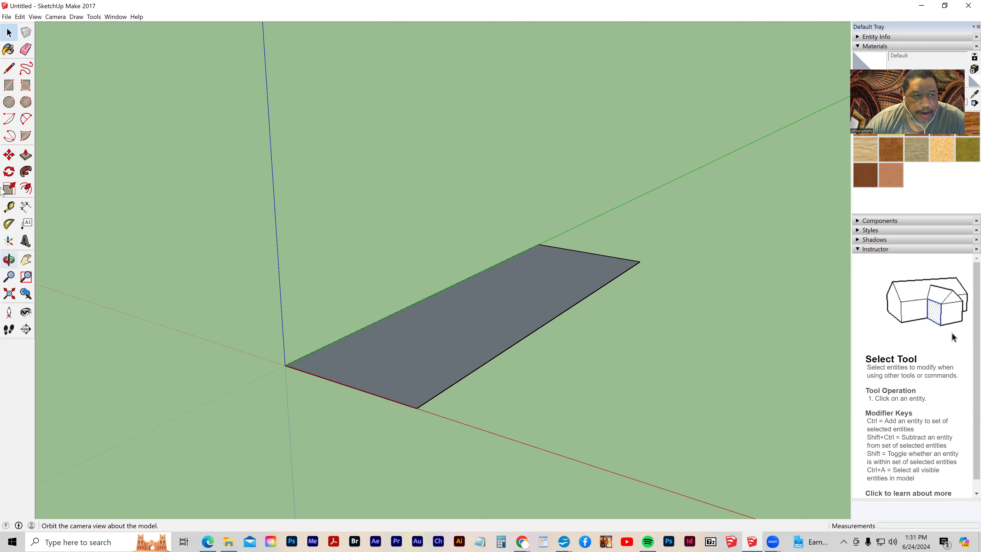
Push/Pull the 6' by 20' rectangle up 10' into a solid box
click(26, 155)
click(423, 370)
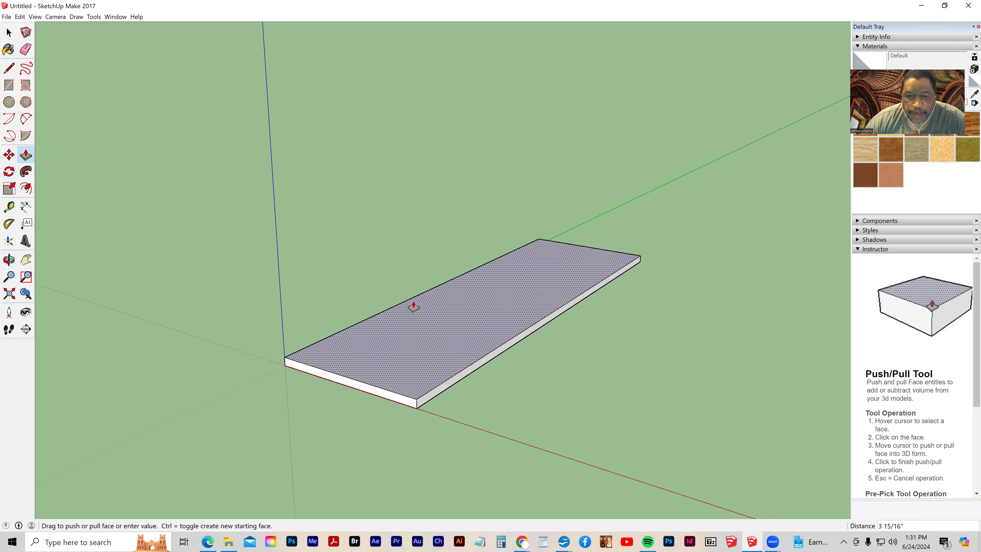
click(411, 292)
text(1)
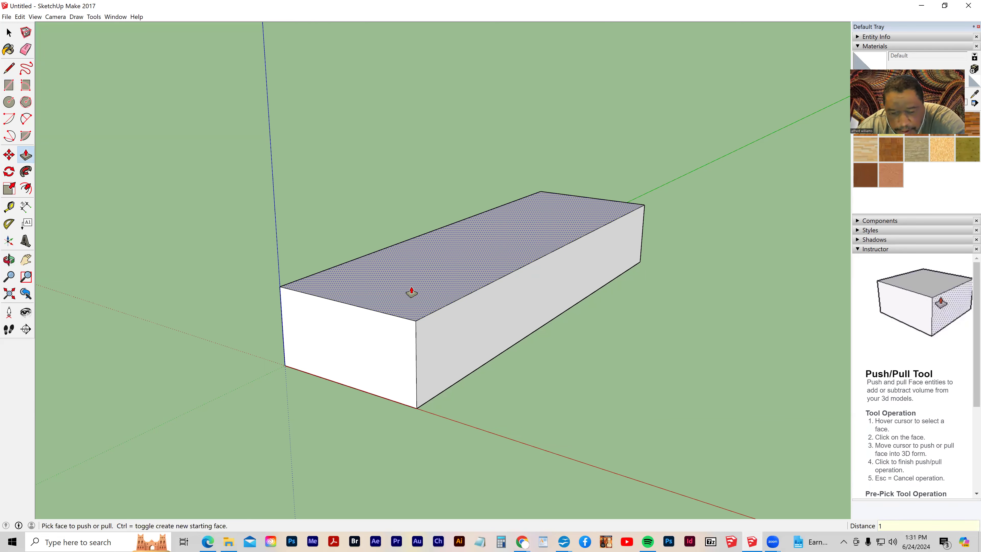
text(0')
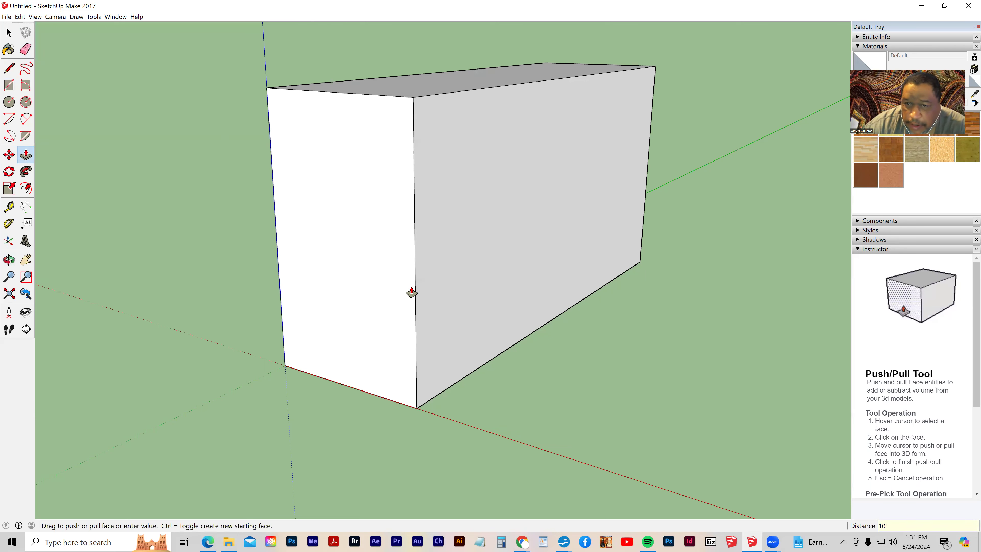
key(Return)
key(o)
drag(521, 311, 410, 291)
Draw a short vertical riser and horizontal tread line at the long face's bottom-left corner
key(p)
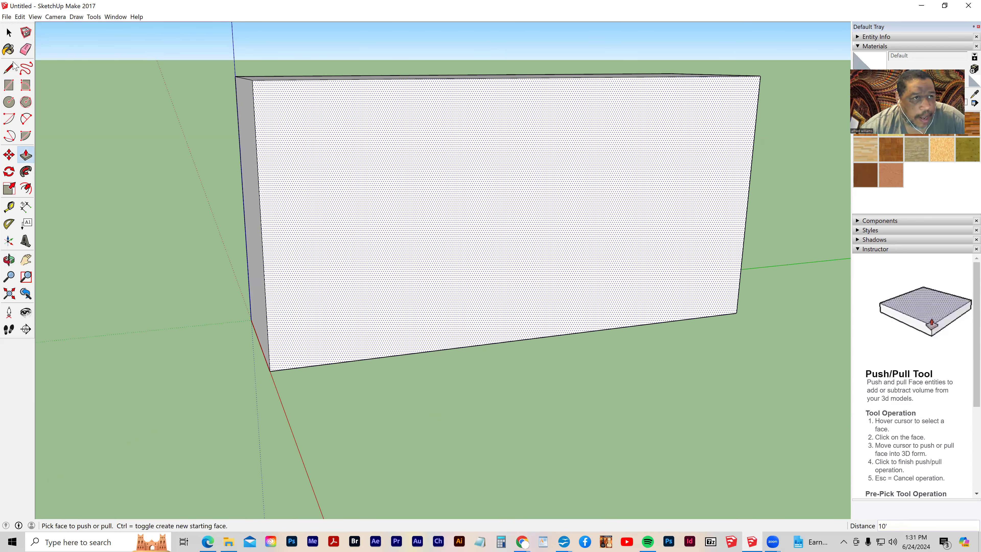
click(9, 69)
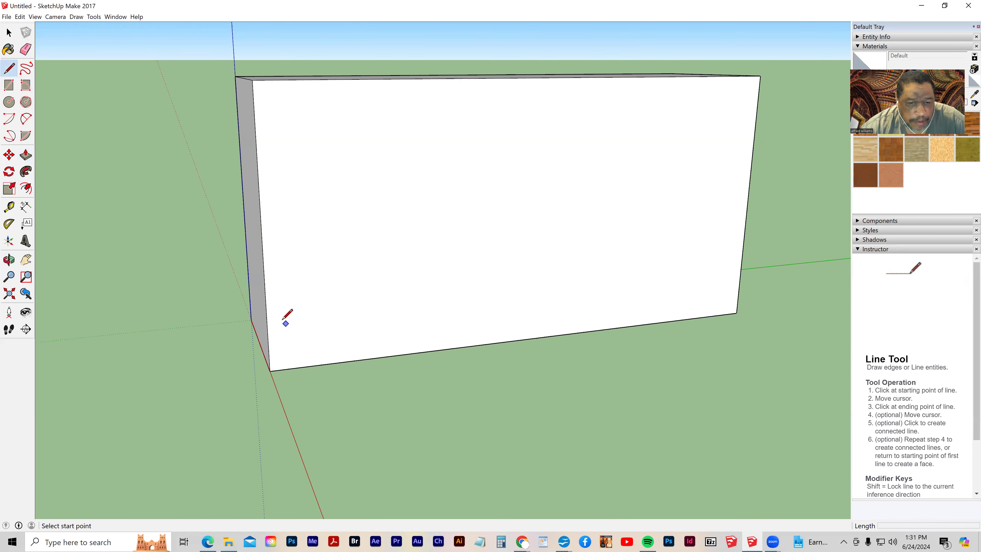
click(298, 366)
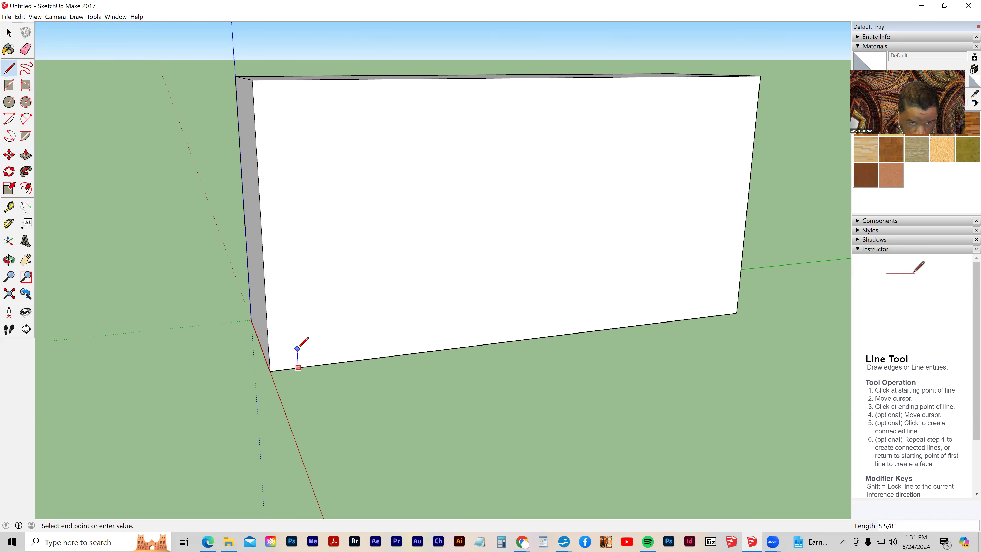
click(297, 348)
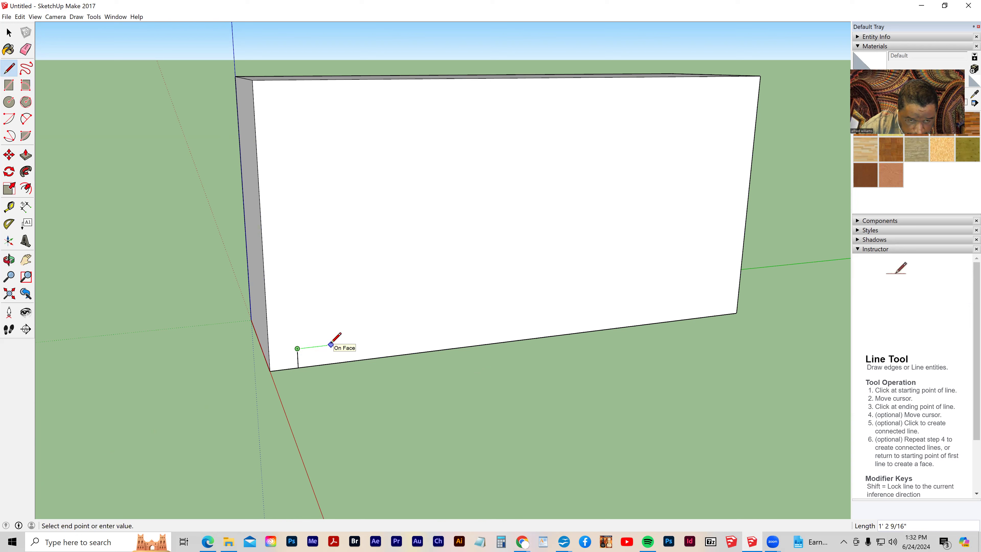
click(331, 344)
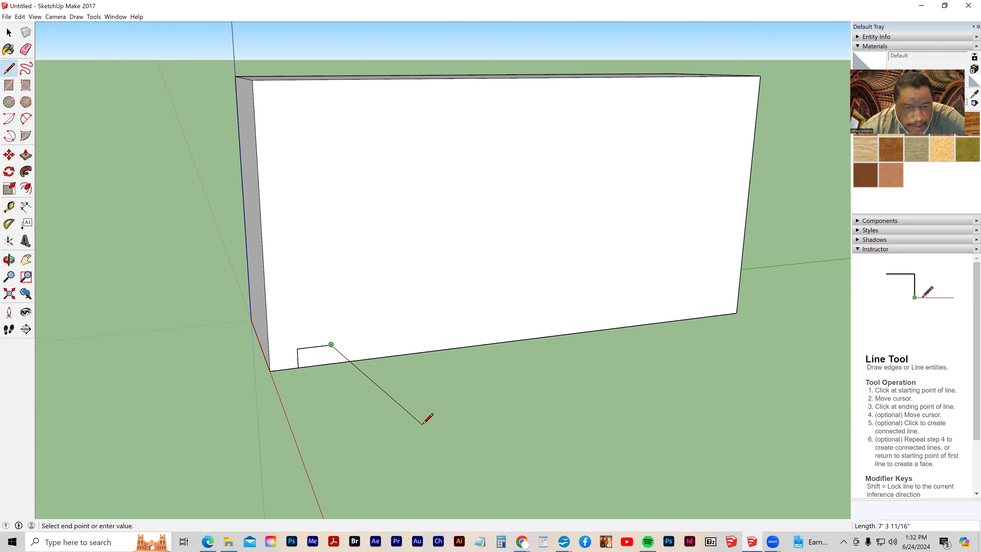
key(Escape)
Select both the riser and tread edges of the step outline
middle_drag(212, 375, 340, 378)
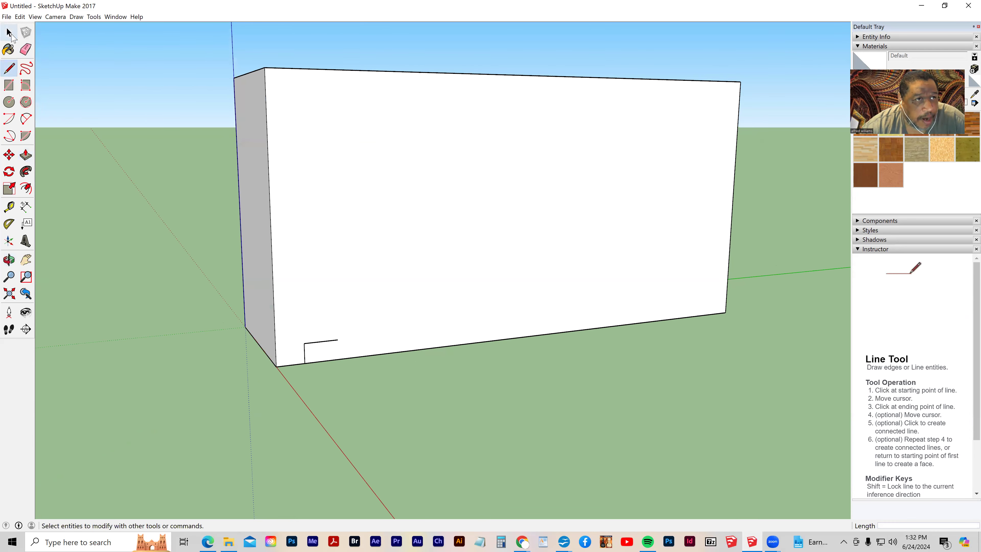
key(space)
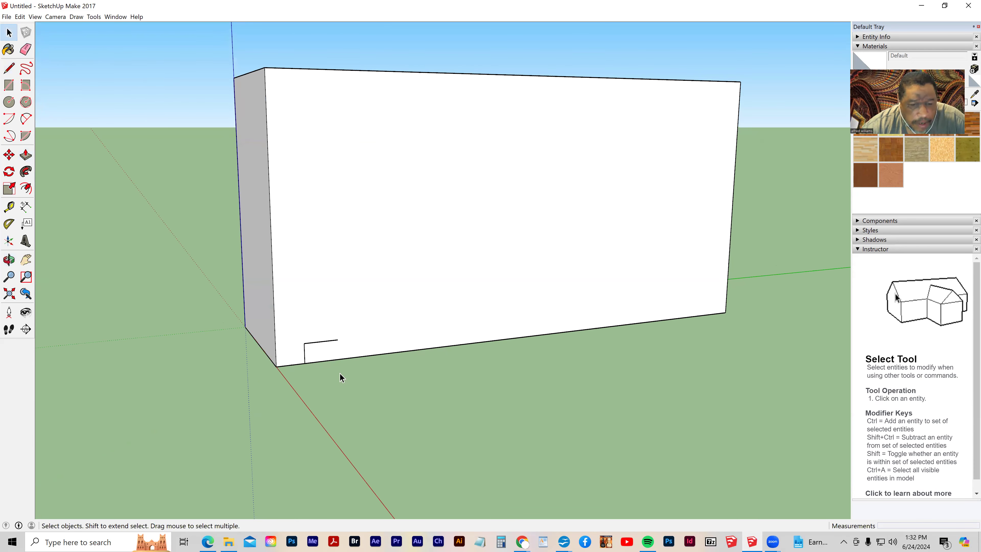
click(305, 358)
shift+click(316, 343)
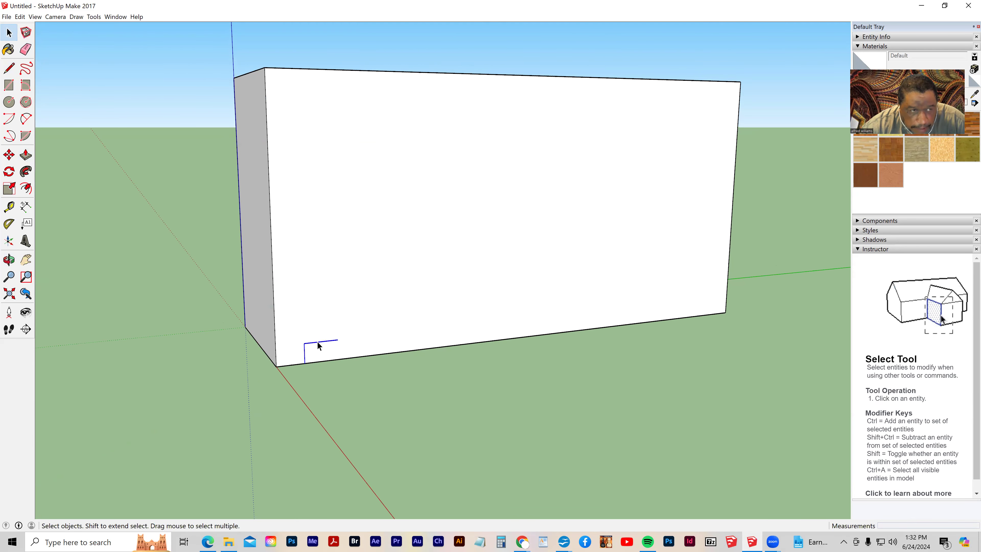
click(9, 155)
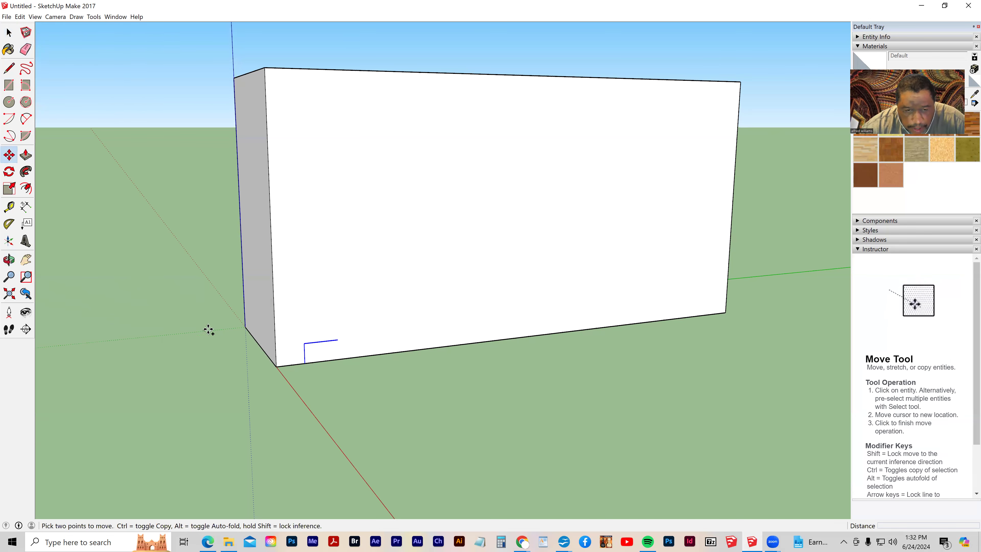
Copy the step outline above the first step, then undo the misplaced copy
click(304, 363)
key(ctrl)
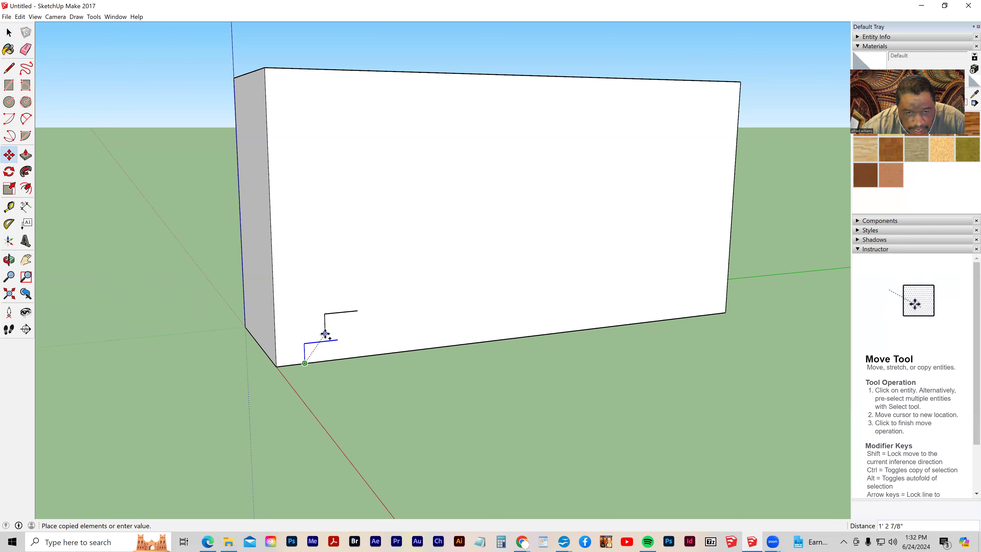
click(334, 340)
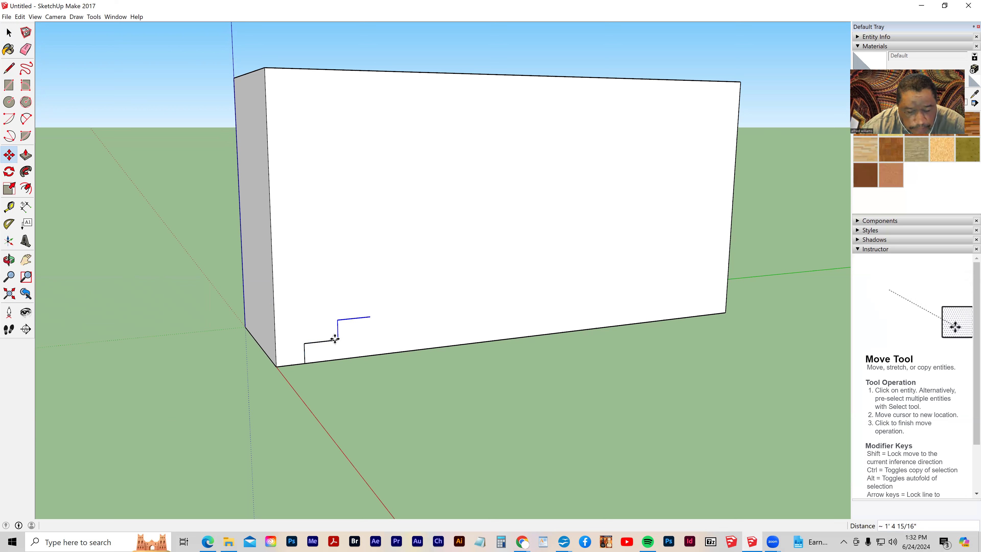
text(14)
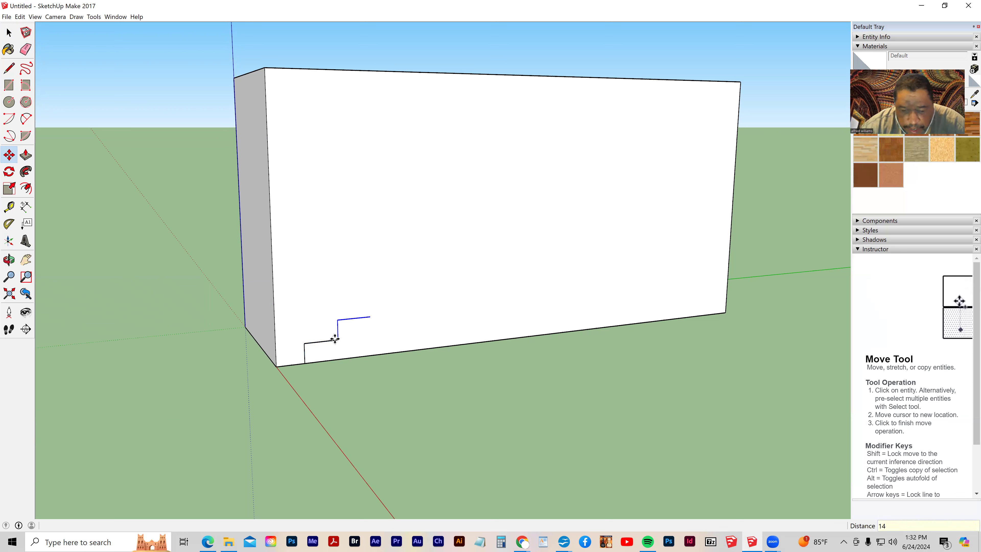
key(Return)
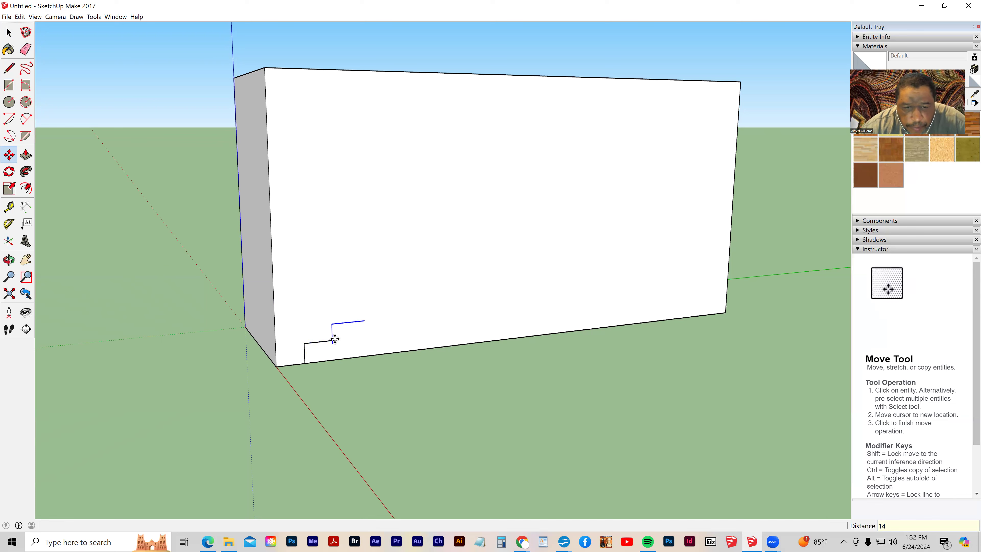
key(ctrl+z)
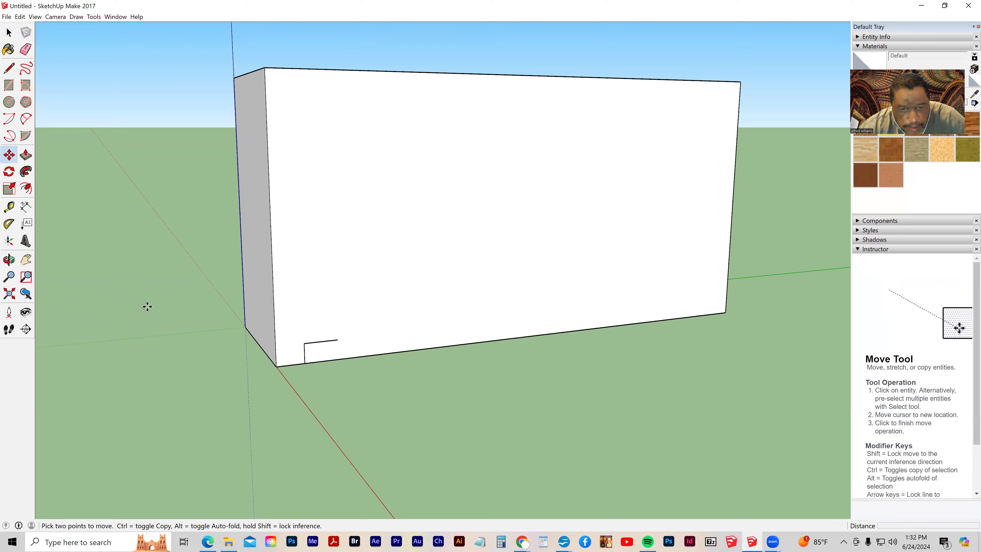
Copy the step outline to the tread's end and array it 14 times
click(8, 36)
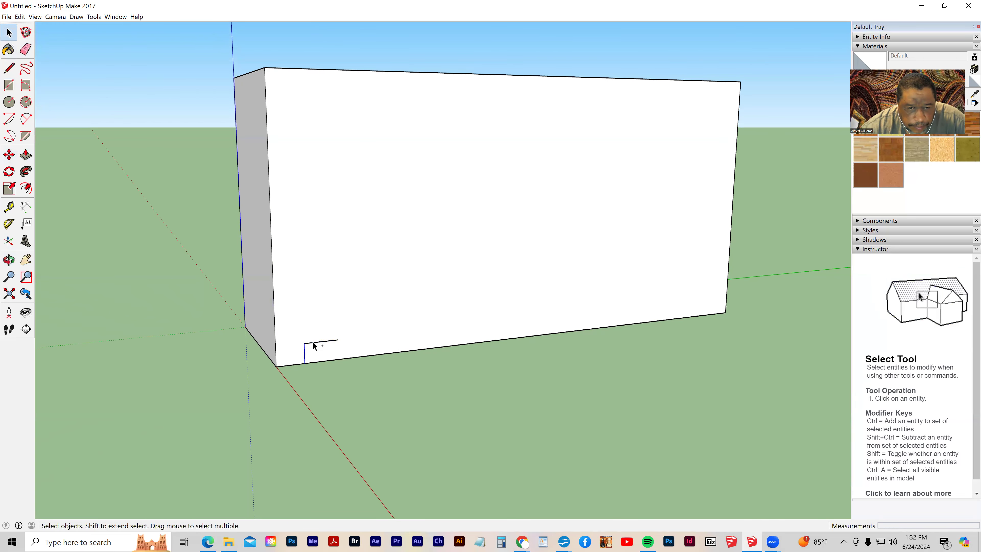
click(9, 154)
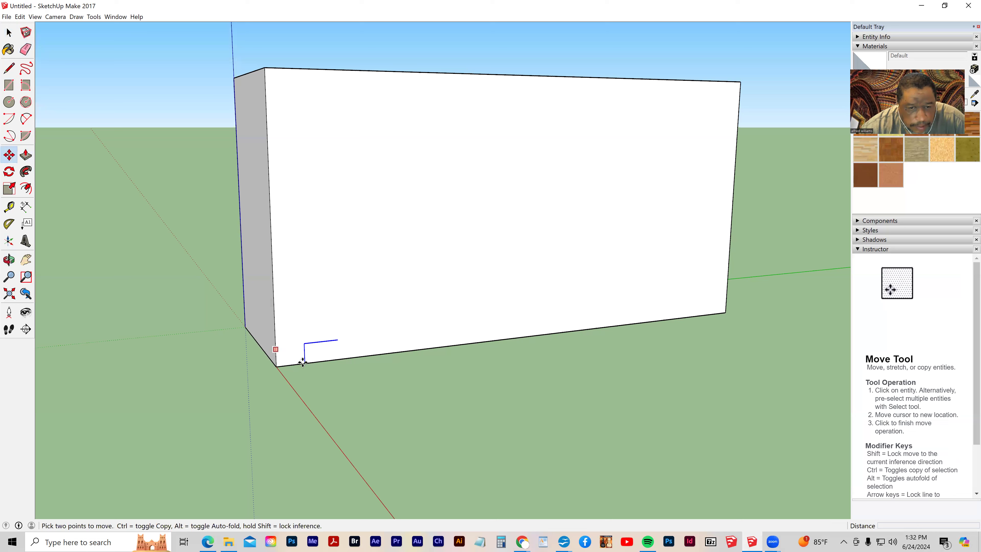
click(305, 363)
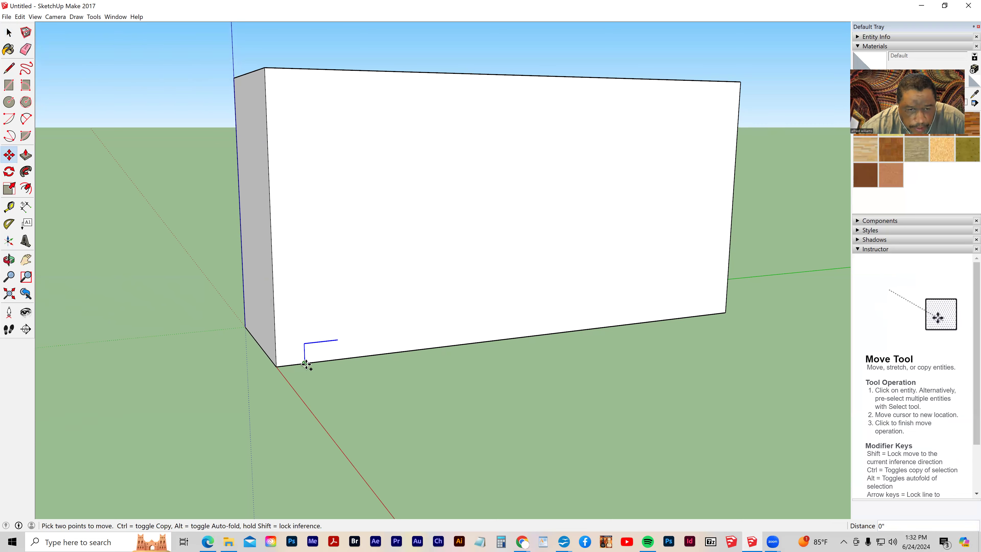
key(ctrl)
click(337, 340)
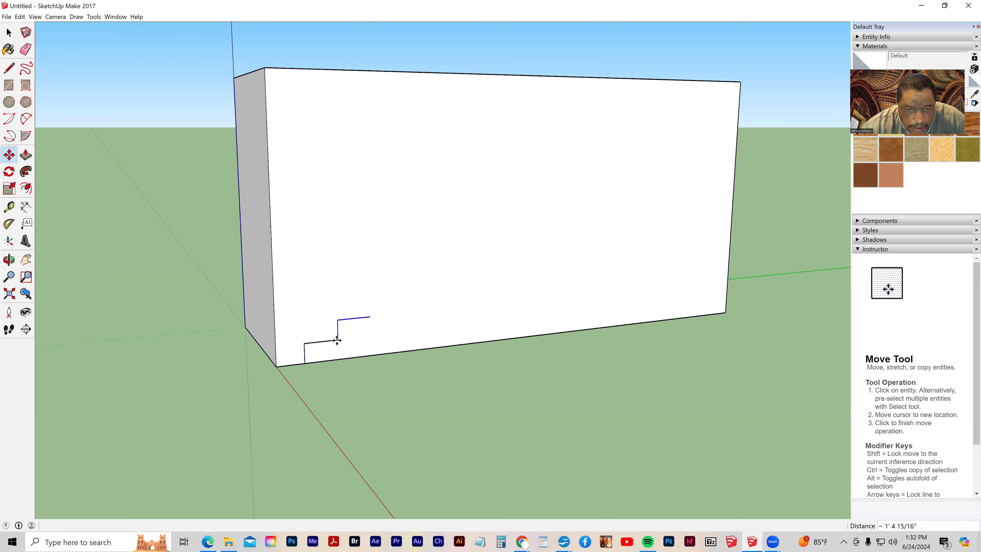
text(14x)
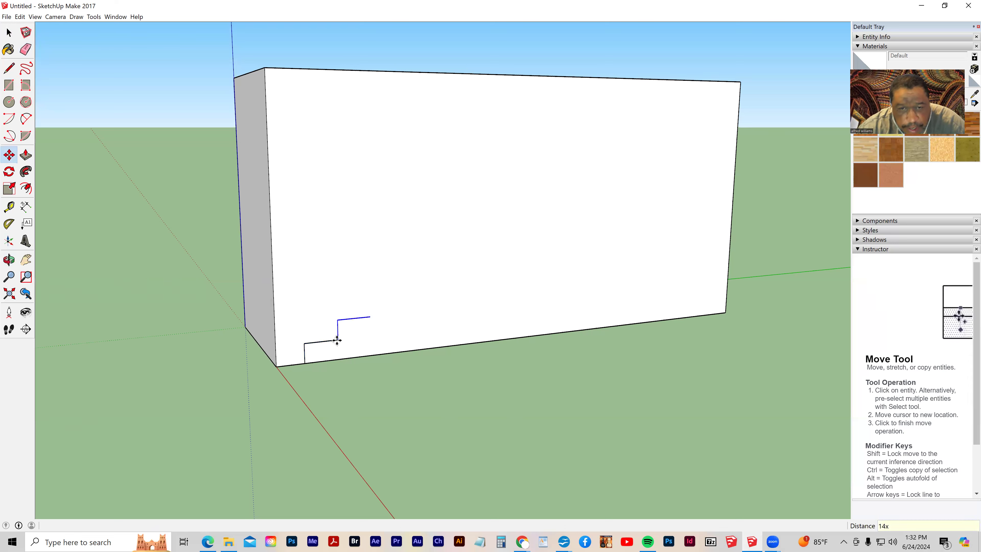
key(Return)
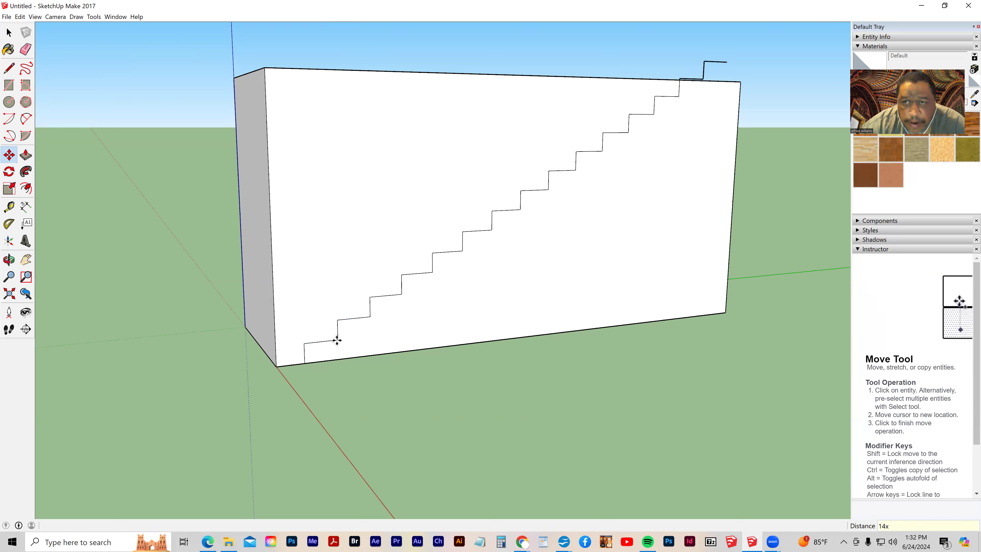
Push the stepped face into the block, stopping short to leave a thin side wall
middle_drag(252, 291, 600, 363)
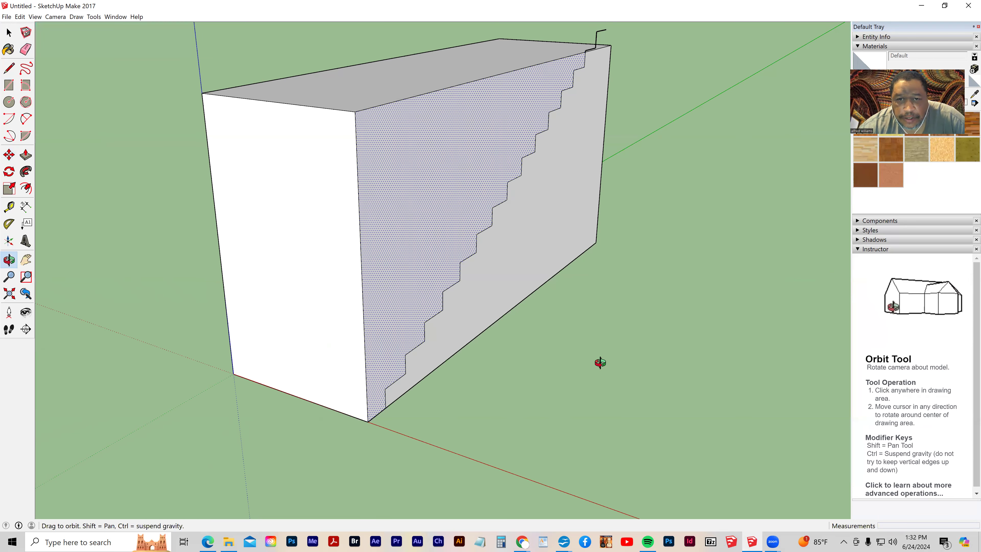
middle_drag(485, 338, 416, 265)
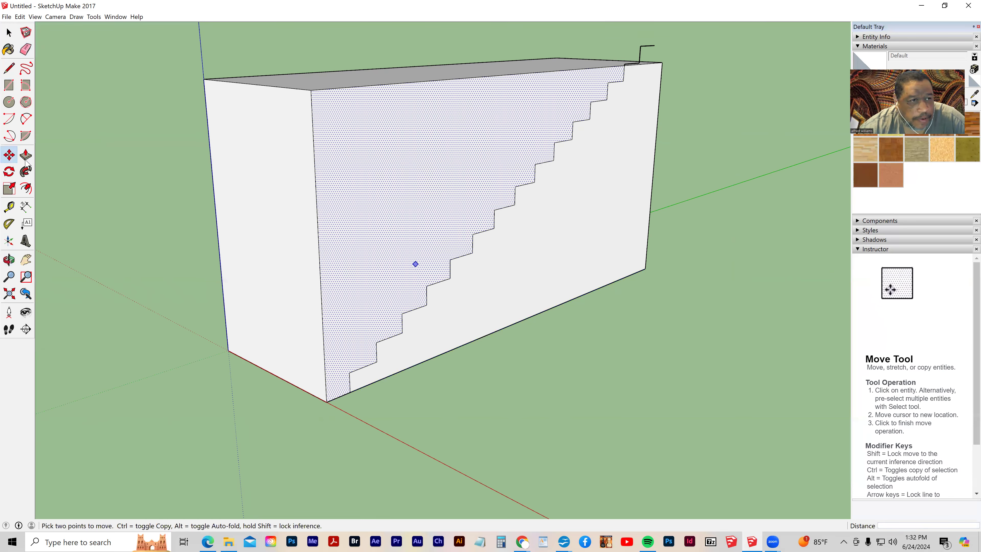
key(p)
click(289, 230)
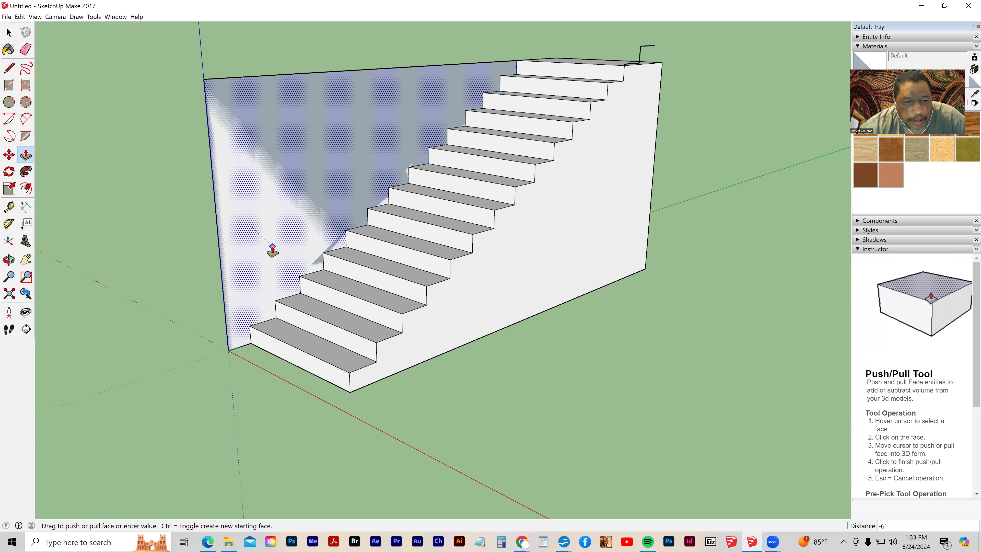
click(257, 243)
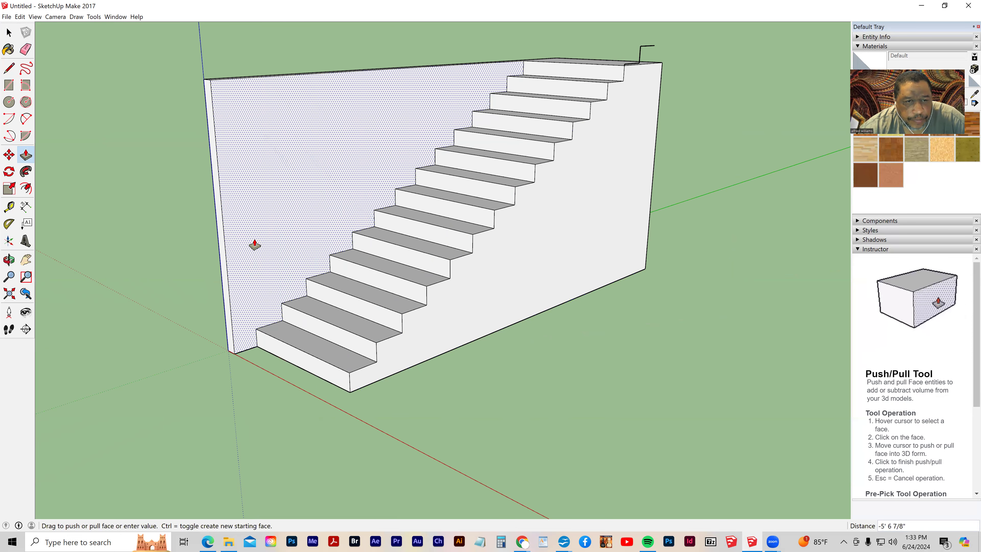
Push/Pull the bottom step's riser by about 11 7/8"
middle_drag(460, 259, 434, 414)
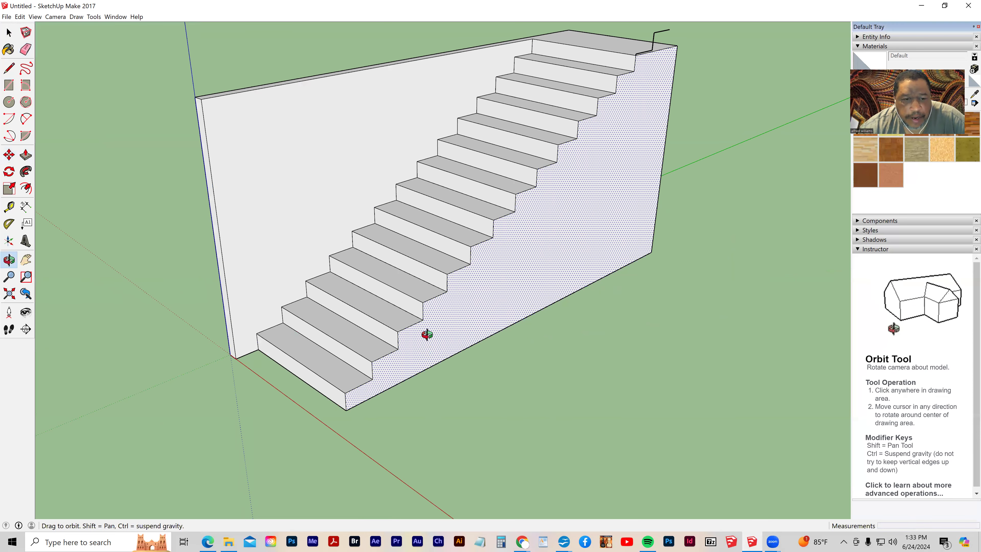
middle_drag(427, 335, 431, 279)
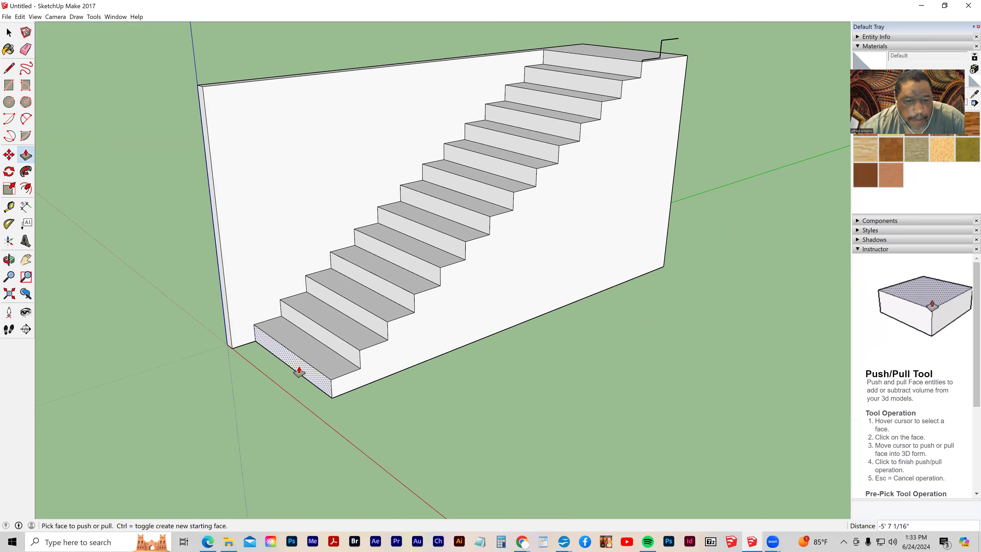
click(299, 372)
click(284, 378)
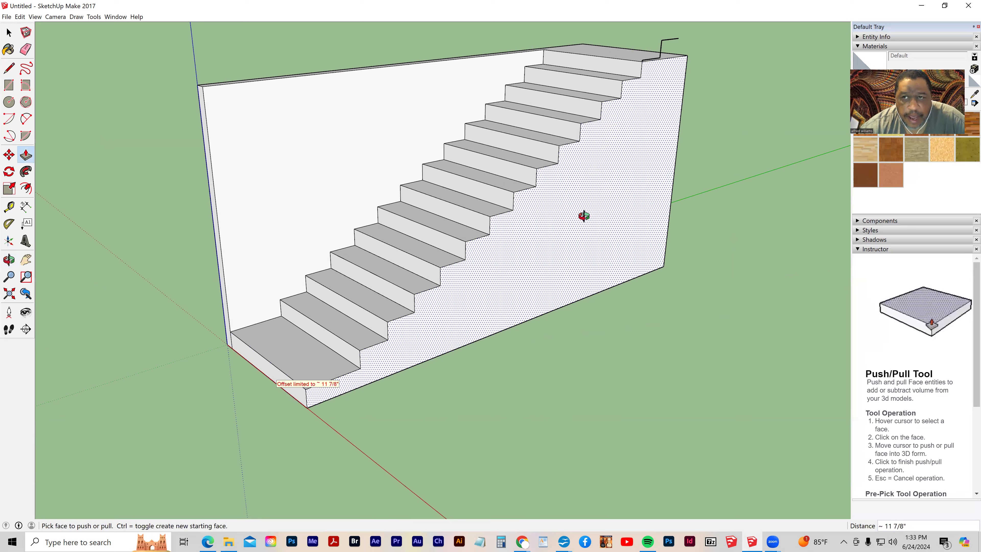
Erase the three stray edges left above the top step
middle_drag(583, 215, 555, 279)
middle_drag(467, 184, 663, 237)
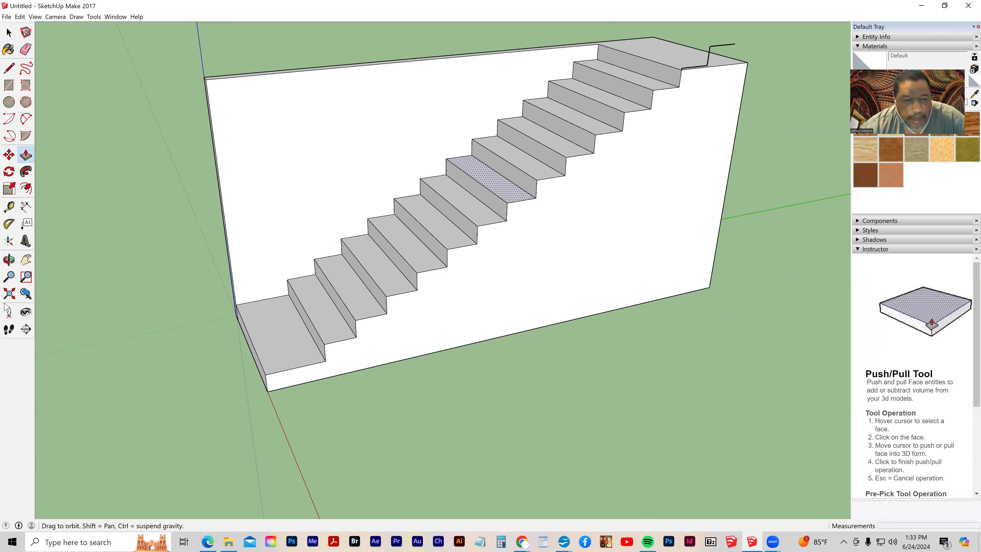
middle_drag(6, 308, 21, 256)
shift+middle_drag(499, 212, 401, 395)
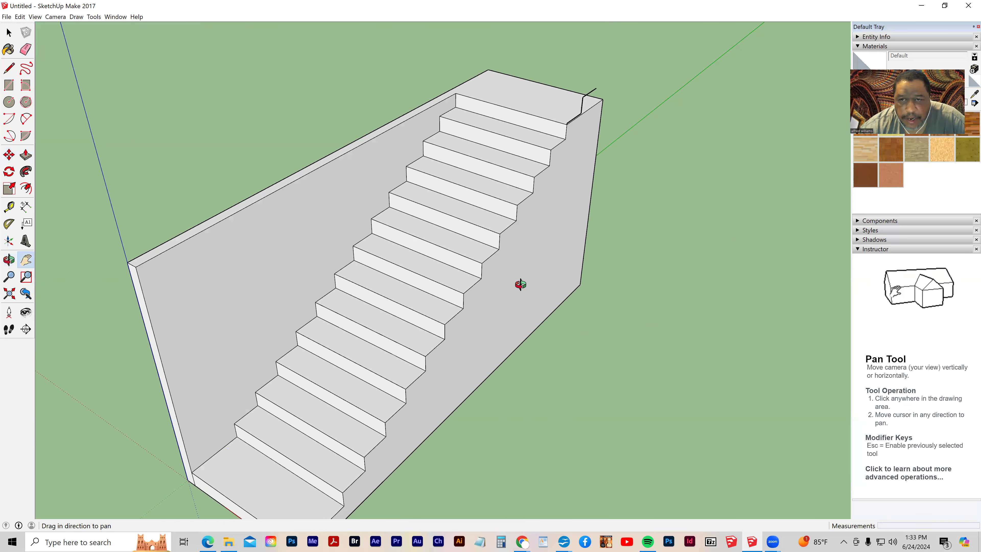
middle_drag(520, 285, 396, 190)
scroll(586, 212, up, 3)
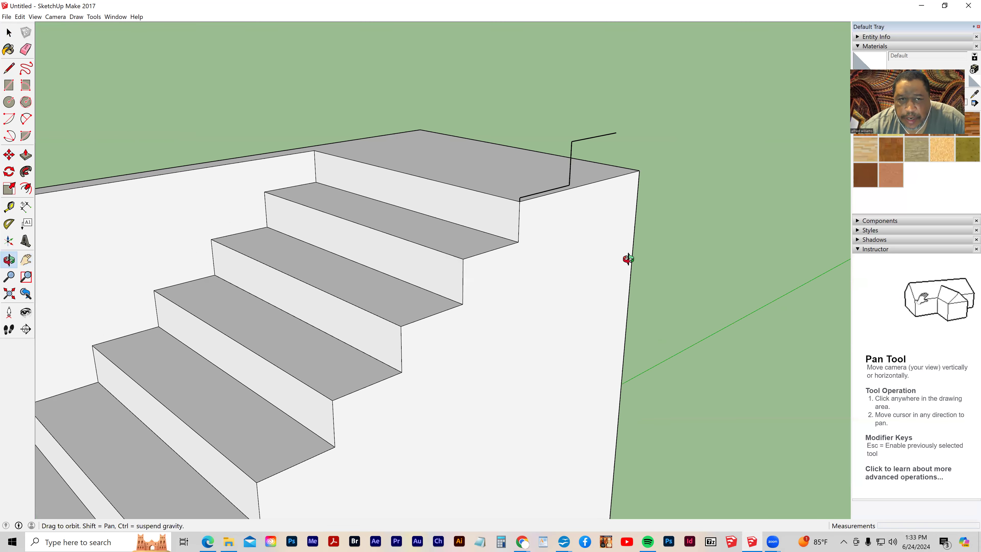
middle_drag(628, 259, 624, 263)
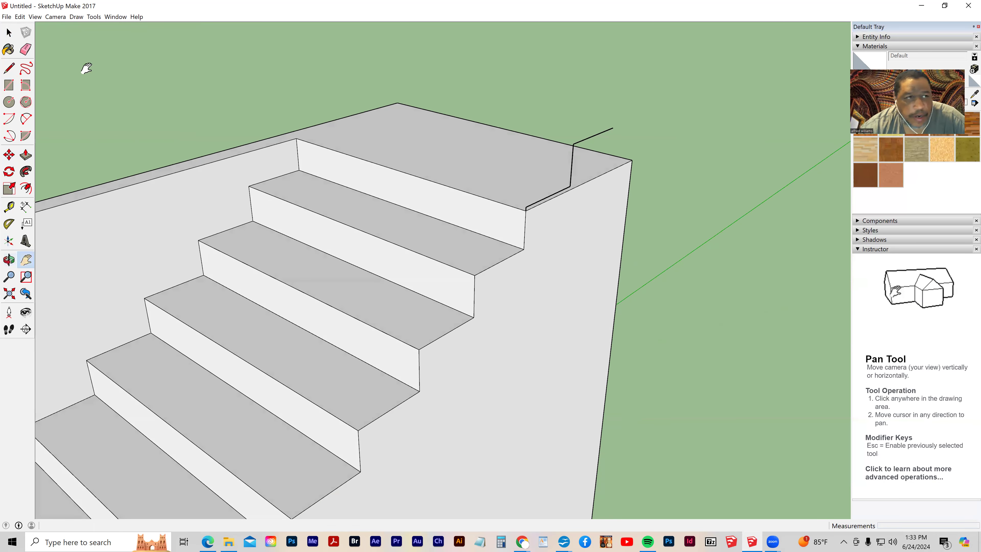
click(26, 49)
click(581, 142)
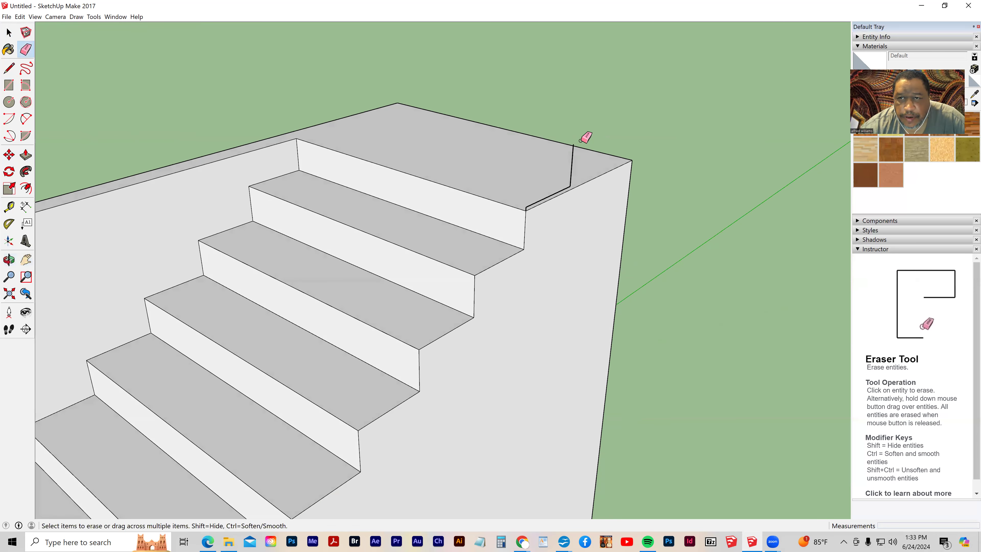
click(572, 164)
click(556, 194)
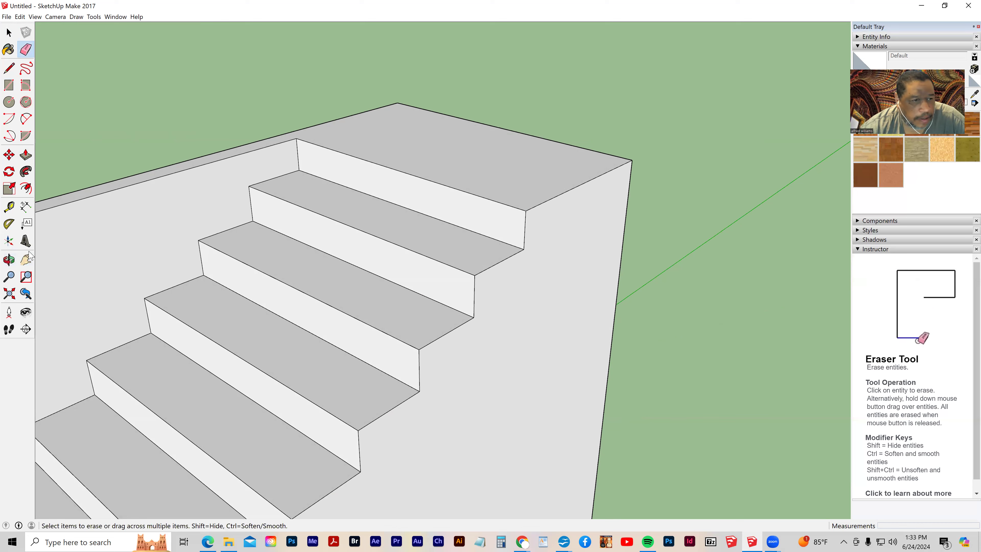
click(26, 259)
mouse_move(522, 118)
mouse_down()
mouse_move(534, 113)
mouse_move(375, 420)
mouse_up()
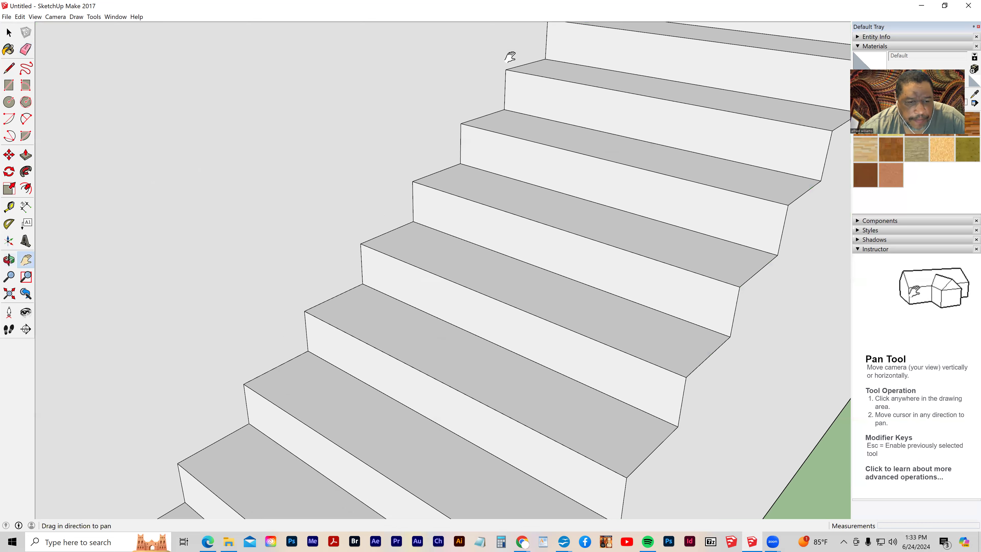
Erase the stray edges at the bottom step's corner by the side wall
drag(510, 57, 510, 57)
scroll(267, 193, down, 3)
middle_drag(267, 193, 196, 202)
scroll(146, 241, up, 3)
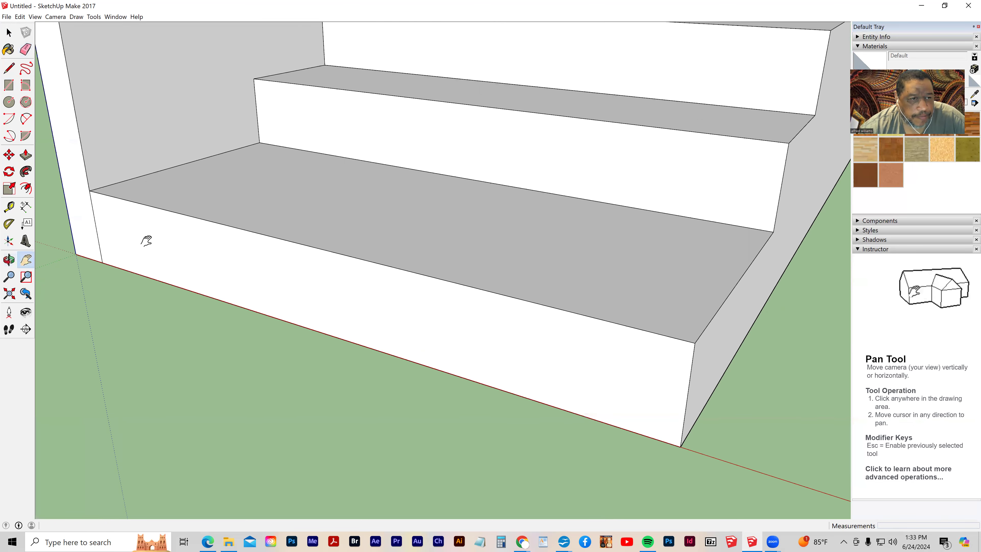
click(25, 49)
click(97, 228)
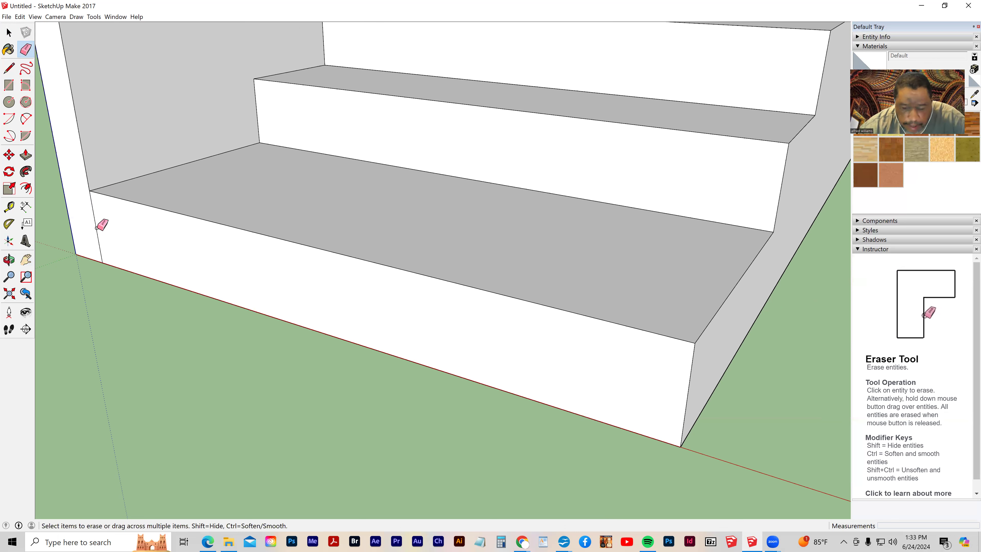
click(95, 225)
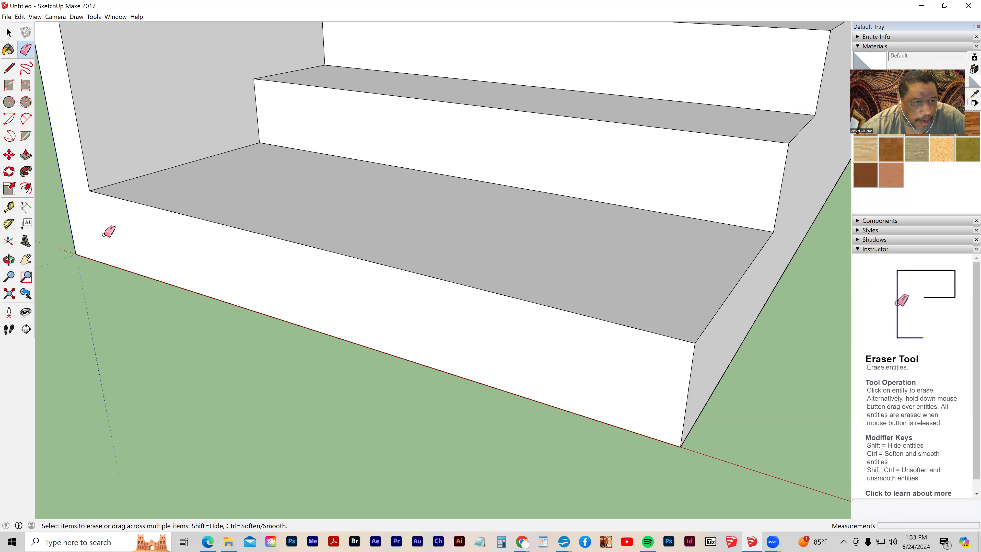
Zoom out and orbit to a frontal view of the whole staircase
scroll(311, 276, down, 3)
scroll(447, 328, down, 3)
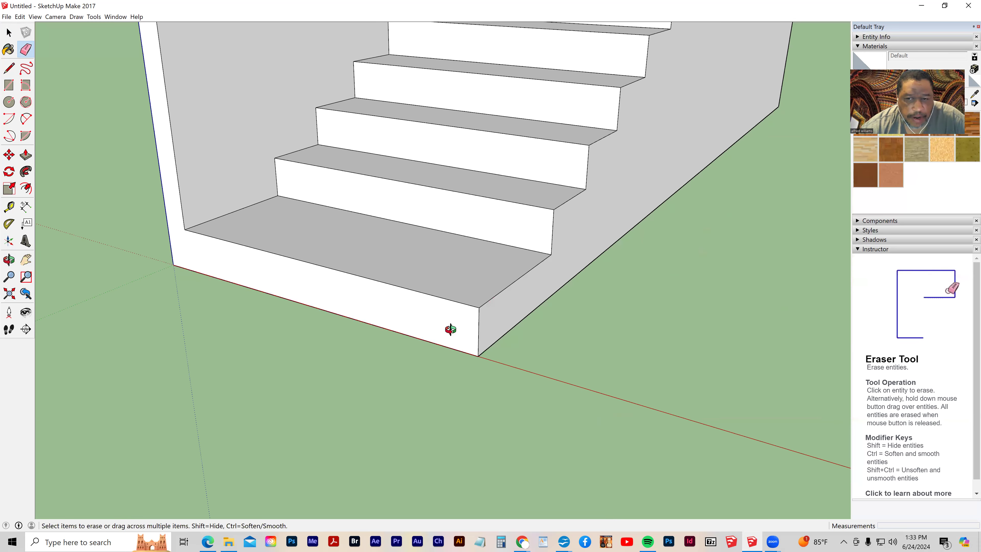
middle_drag(447, 329, 250, 324)
click(24, 260)
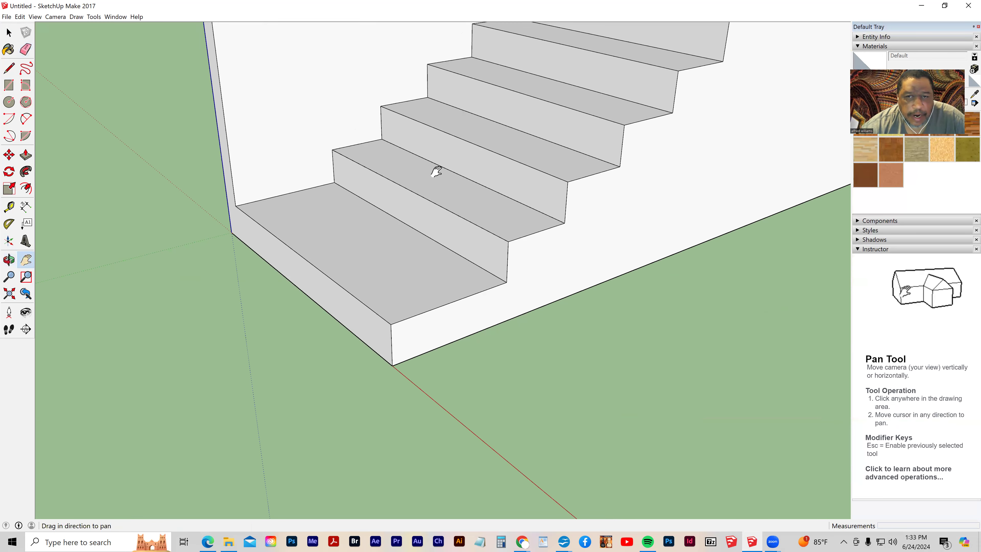
scroll(431, 170, down, 4)
scroll(334, 412, down, 3)
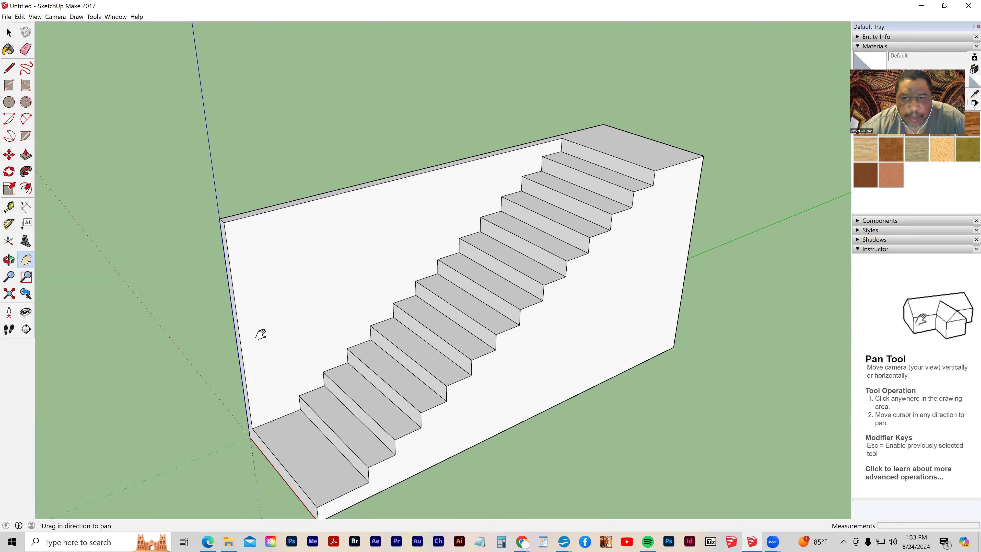
middle_drag(339, 370, 376, 370)
key(o)
middle_drag(205, 318, 321, 357)
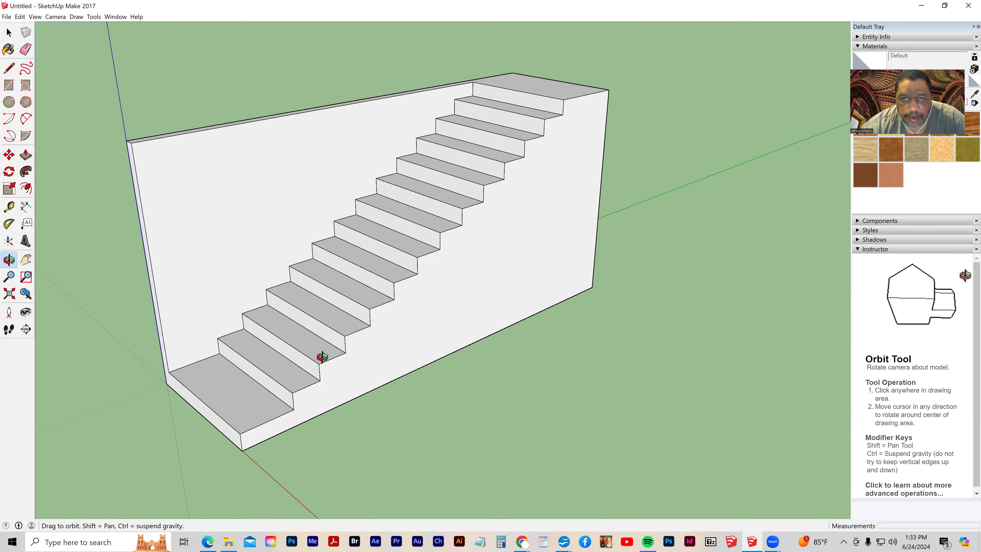